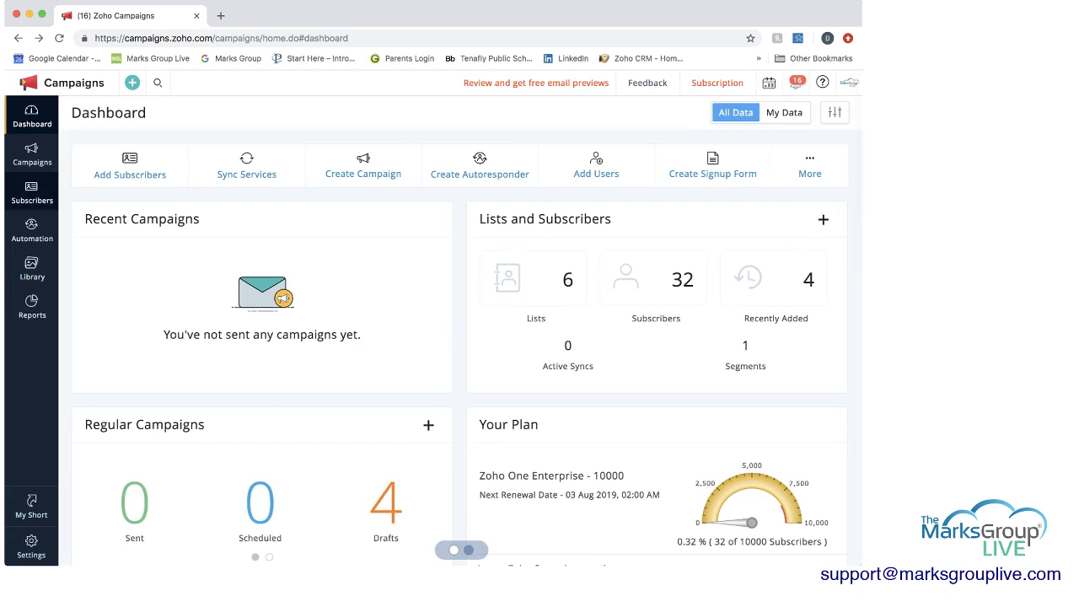
- Open the Sample Mailing List from Manage Lists and review its summary: 6 subscribers, 0 bounces
{"action": "mouse_move", "coordinate": [32, 193]}
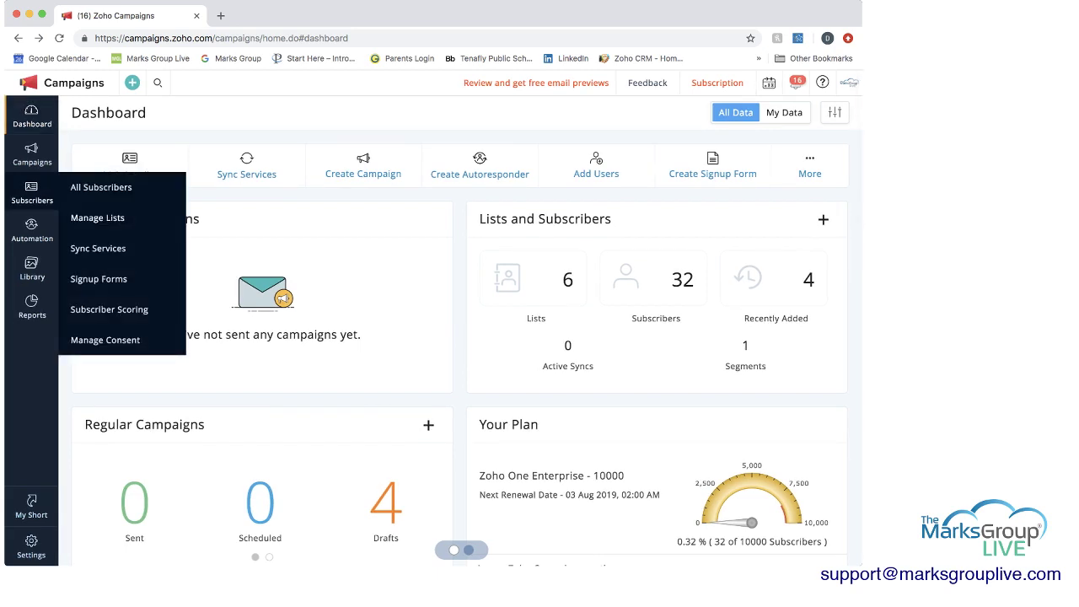
{"action": "left_click", "coordinate": [97, 218]}
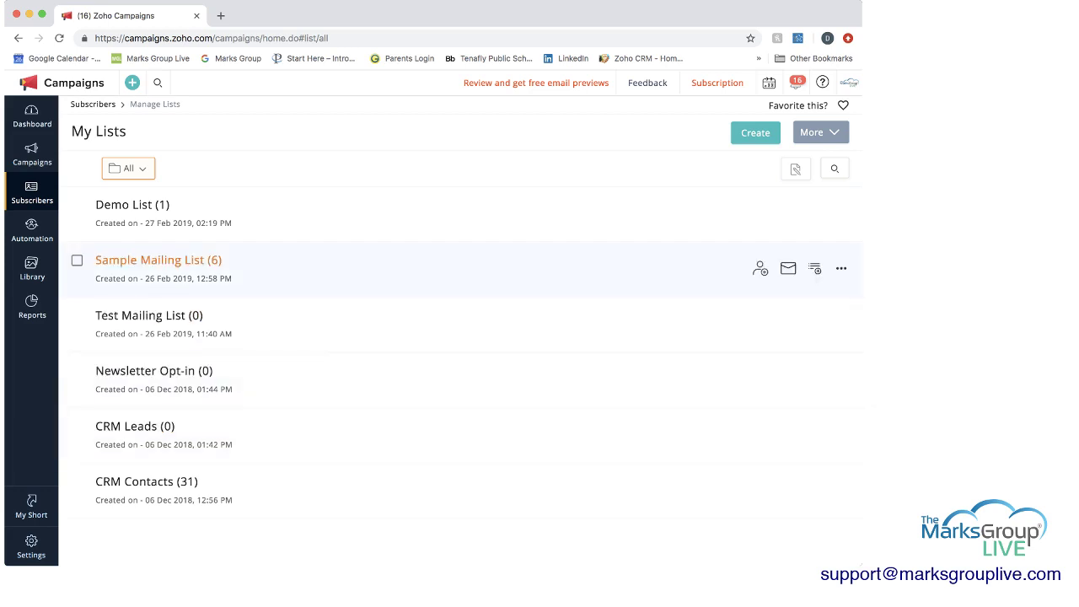
{"action": "double_click", "coordinate": [110, 278]}
{"action": "left_click", "coordinate": [159, 260]}
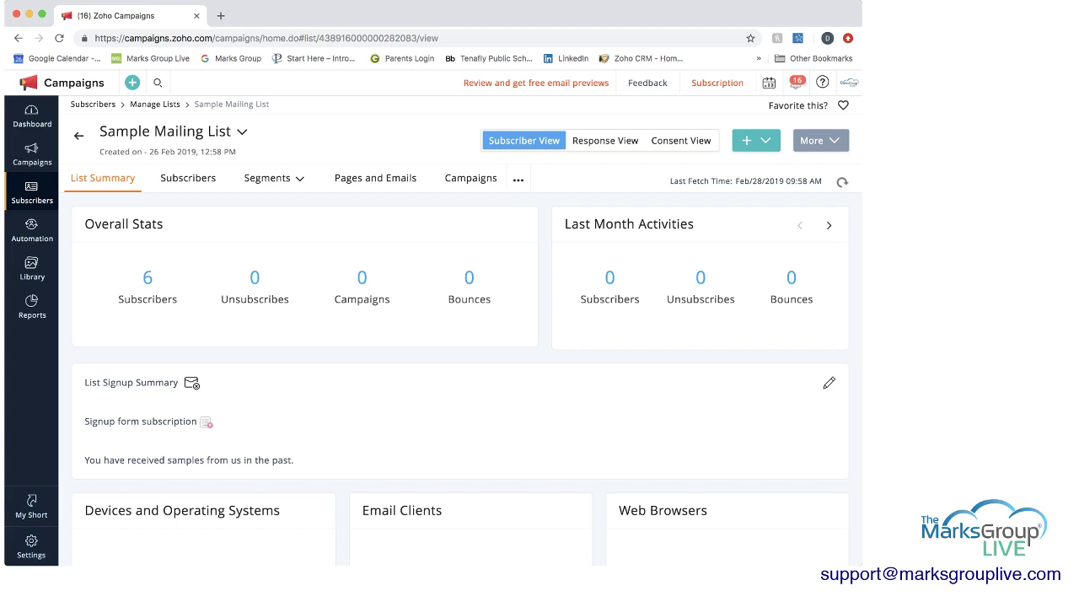
{"action": "scroll", "coordinate": [461, 337], "scroll_direction": "down", "scroll_amount": 1}
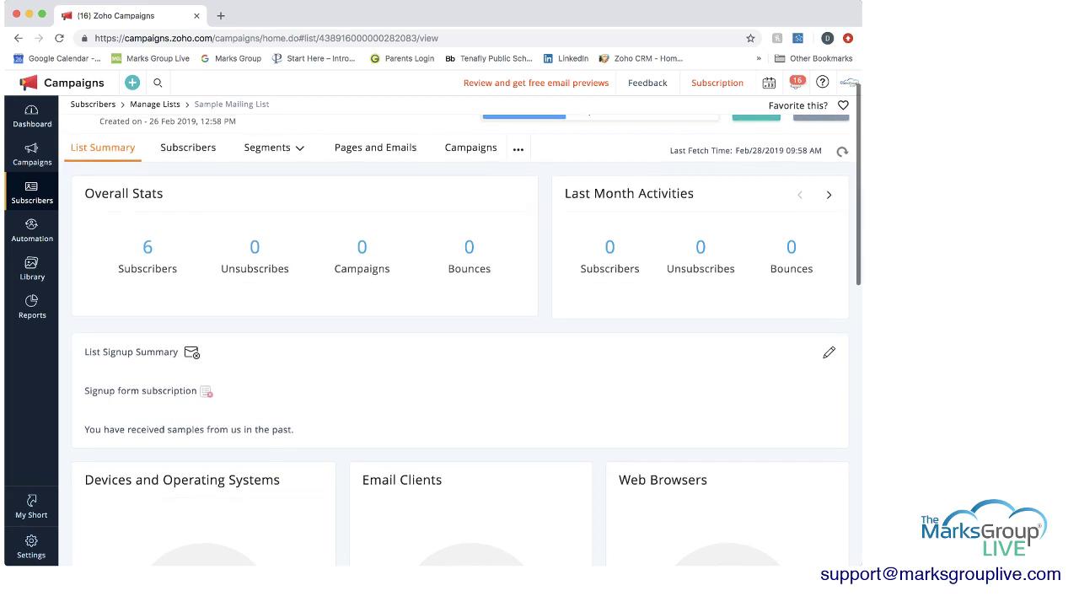
{"action": "scroll", "coordinate": [461, 337], "scroll_direction": "down", "scroll_amount": 3}
{"action": "scroll", "coordinate": [461, 337], "scroll_direction": "down", "scroll_amount": 10}
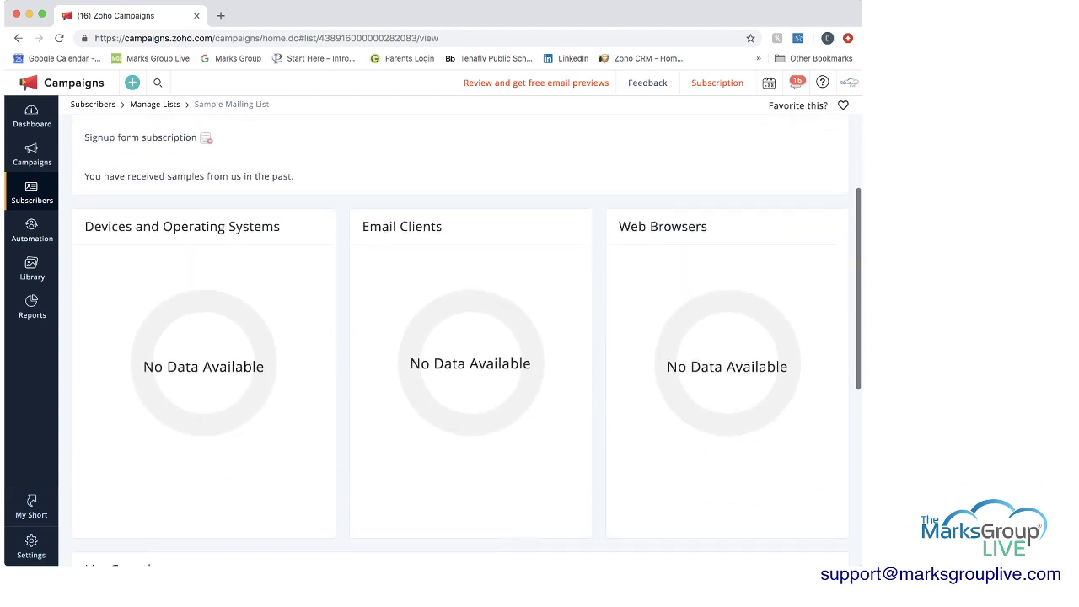
{"action": "scroll", "coordinate": [461, 337], "scroll_direction": "down", "scroll_amount": 5}
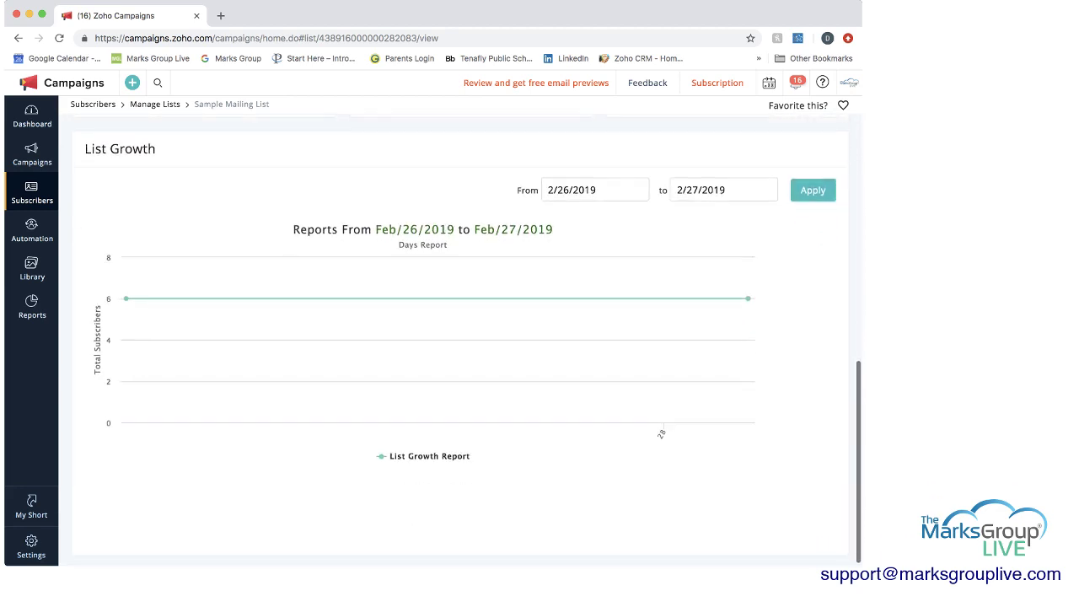
{"action": "scroll", "coordinate": [461, 337], "scroll_direction": "up", "scroll_amount": 10}
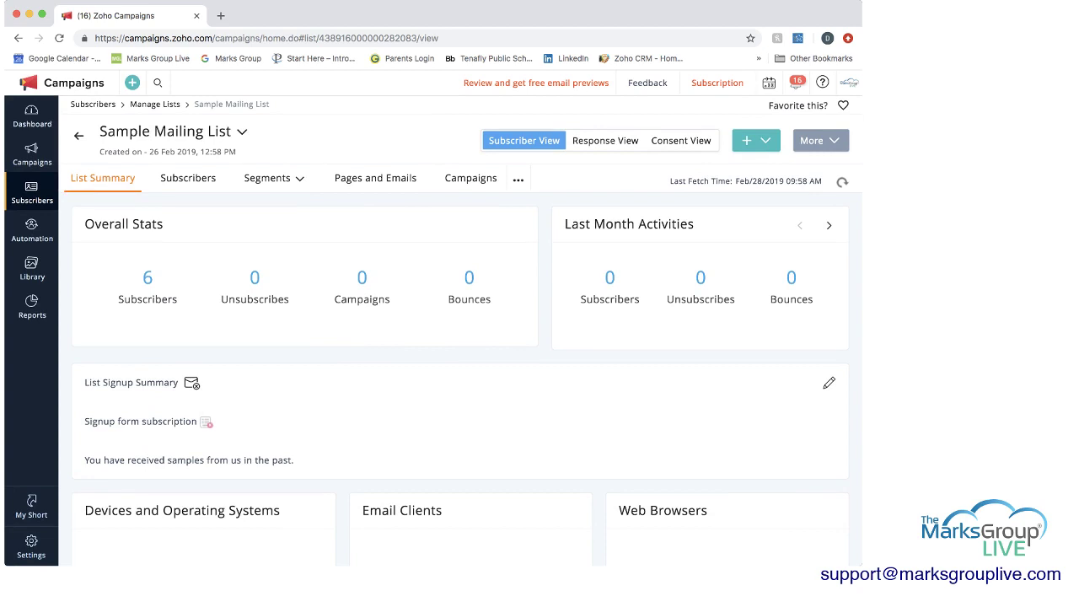
{"action": "left_click", "coordinate": [605, 140]}
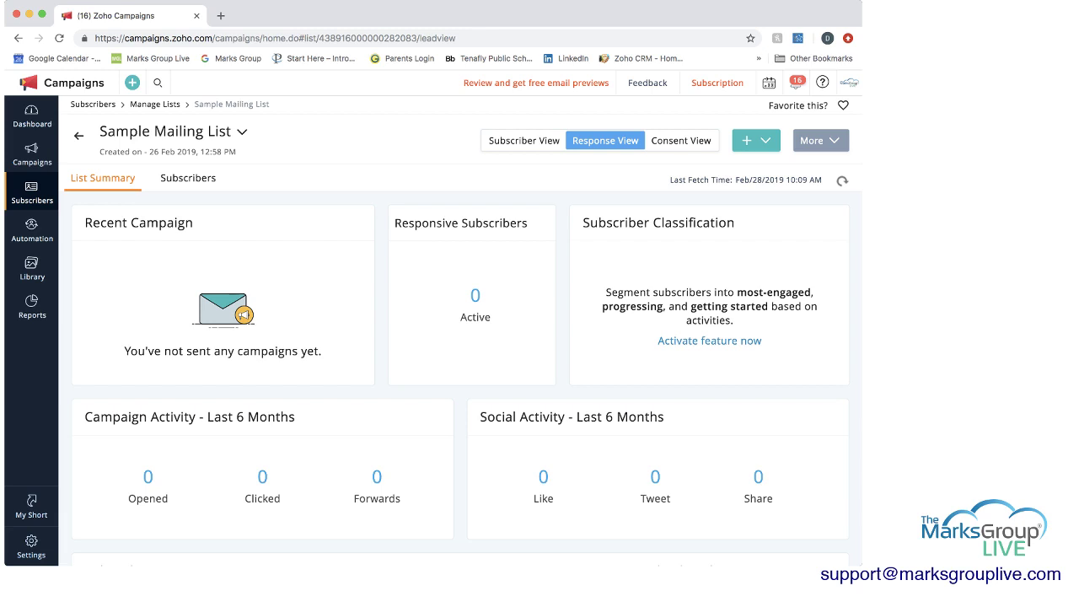
{"action": "left_click", "coordinate": [680, 140]}
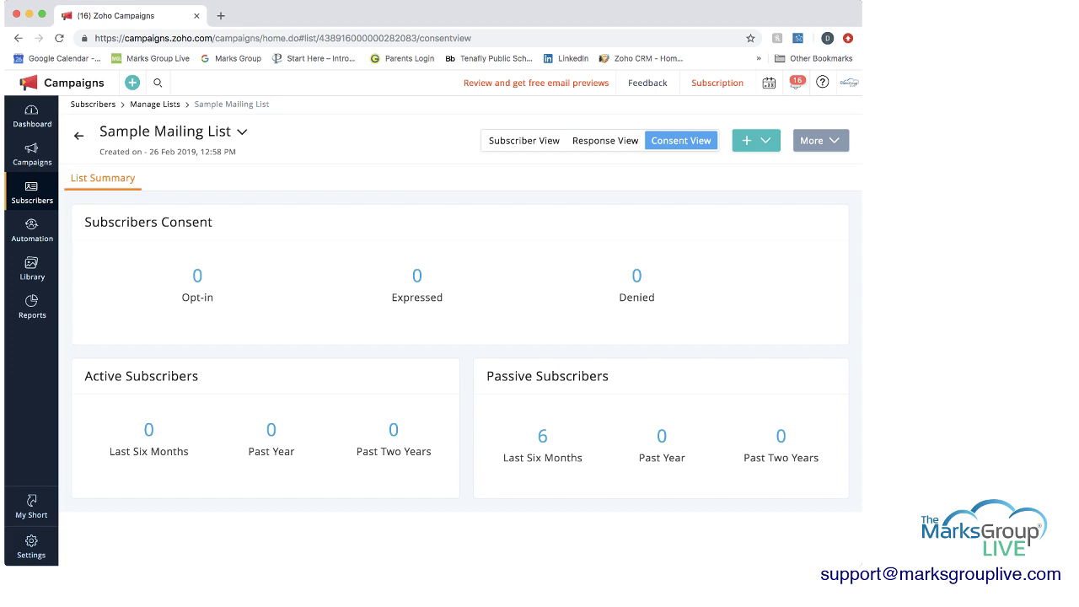
{"action": "left_click", "coordinate": [523, 140]}
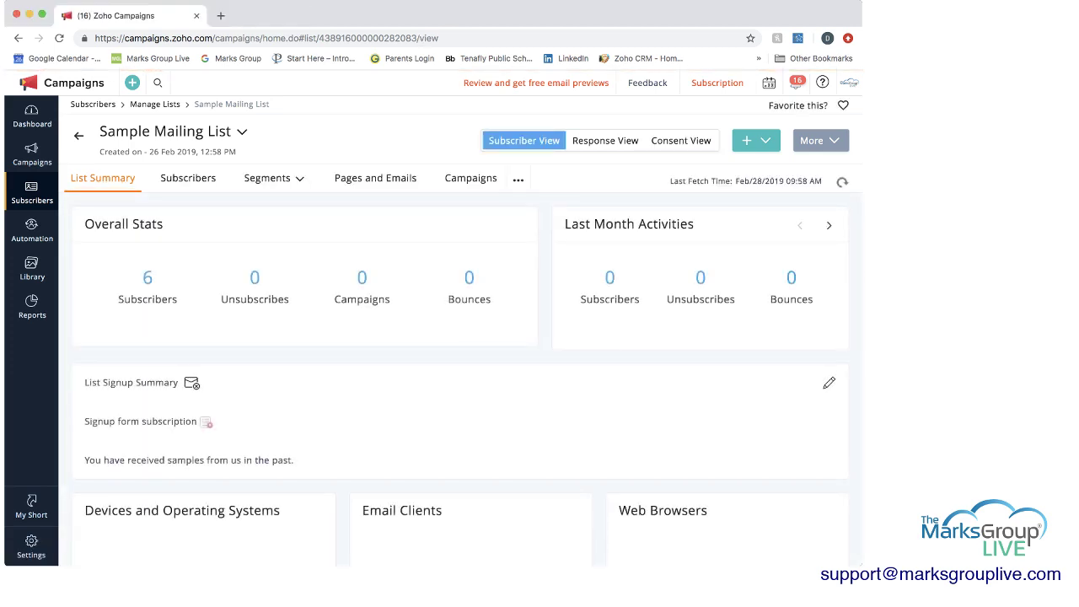
- List the Sample Mailing List's subscribers, save the column layout, and dismiss the Active filter unchanged
{"action": "left_click", "coordinate": [188, 178]}
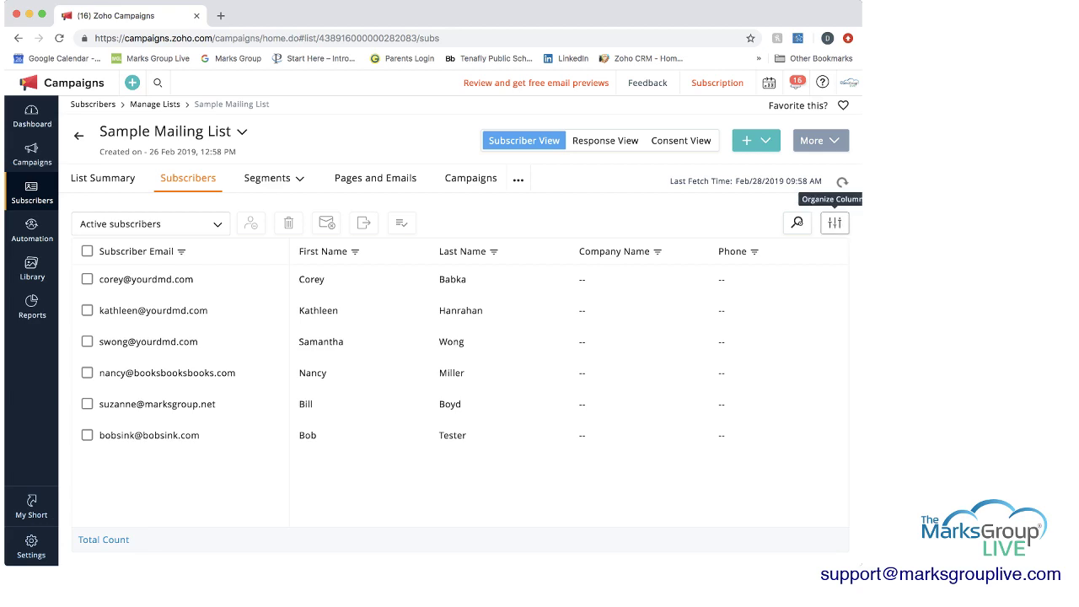
{"action": "left_click", "coordinate": [835, 223]}
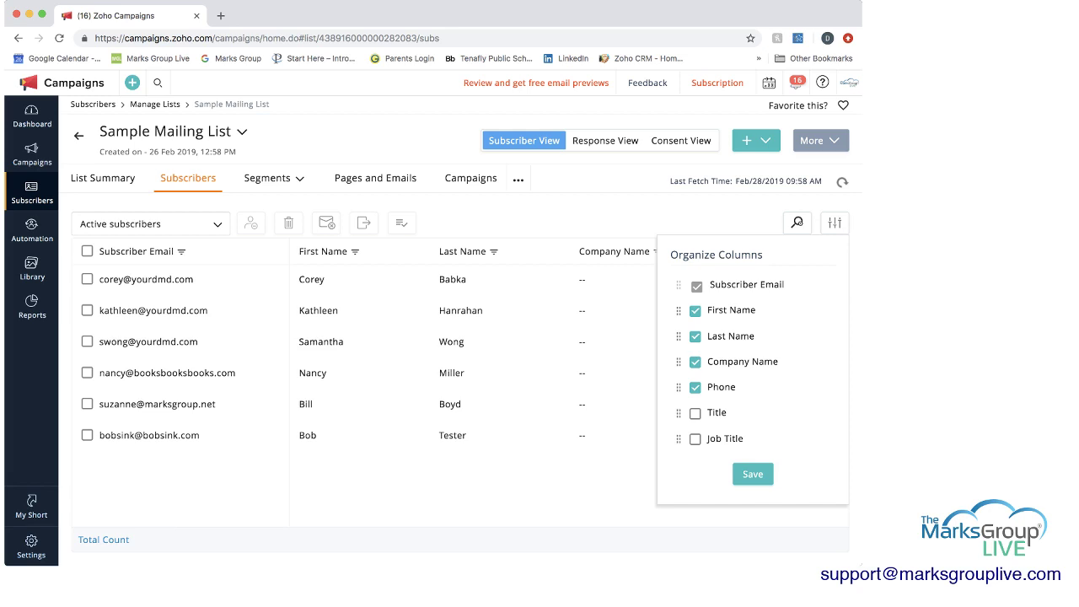
{"action": "left_click", "coordinate": [747, 474]}
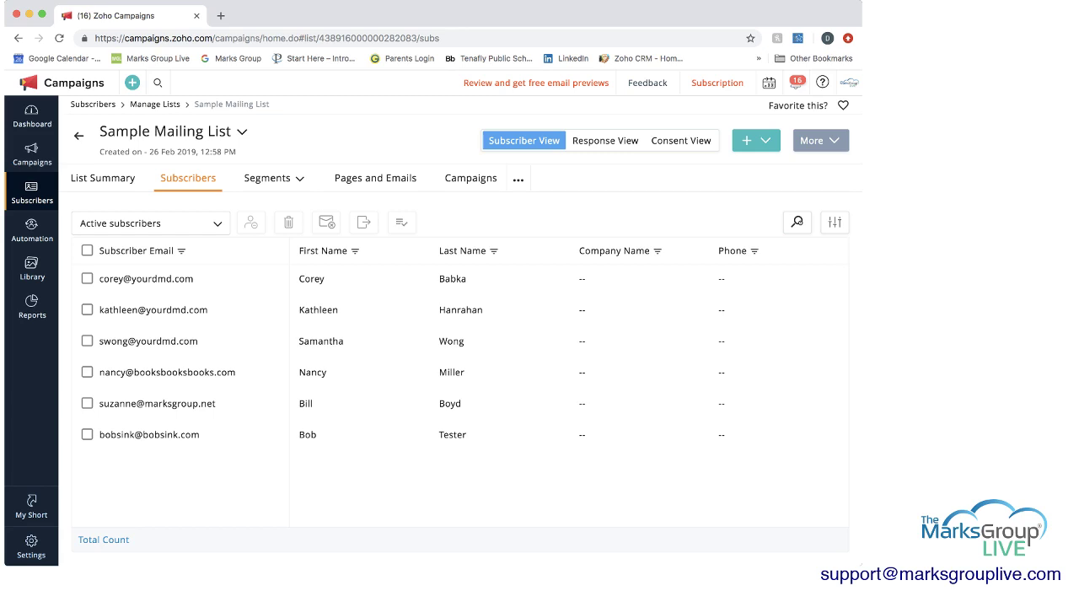
{"action": "left_click", "coordinate": [150, 222]}
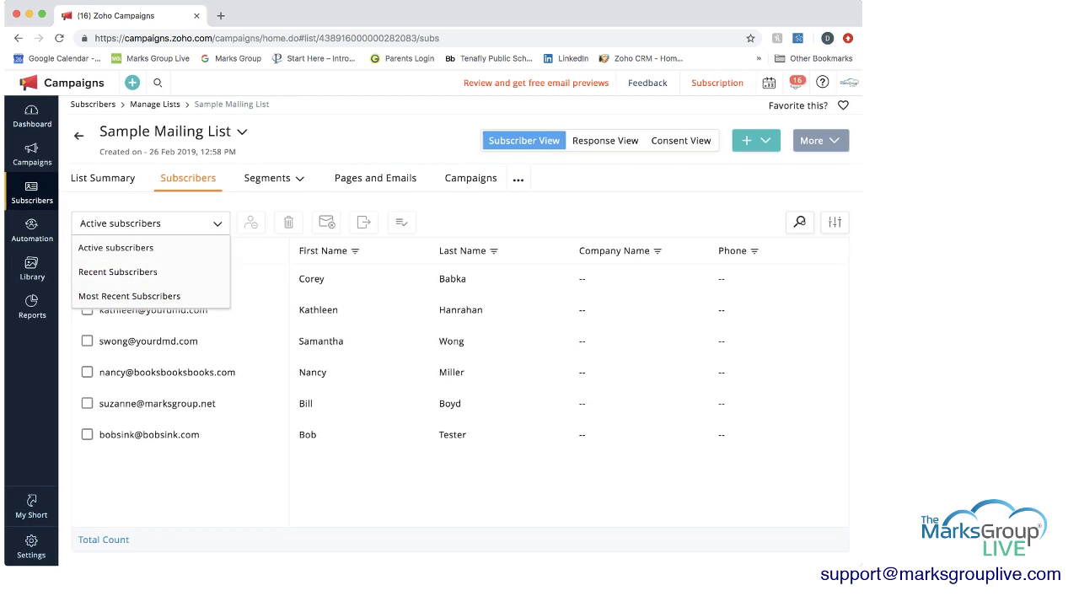
{"action": "key", "text": "Escape"}
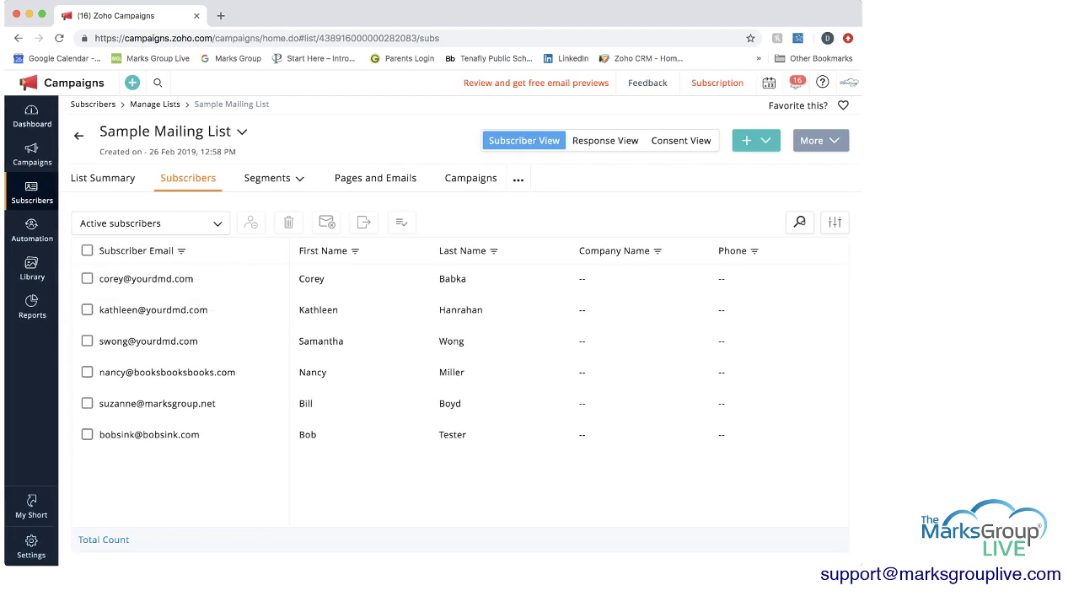
- Start a new segment for the list with a First Name criterion
{"action": "mouse_move", "coordinate": [267, 178]}
{"action": "left_click", "coordinate": [256, 204]}
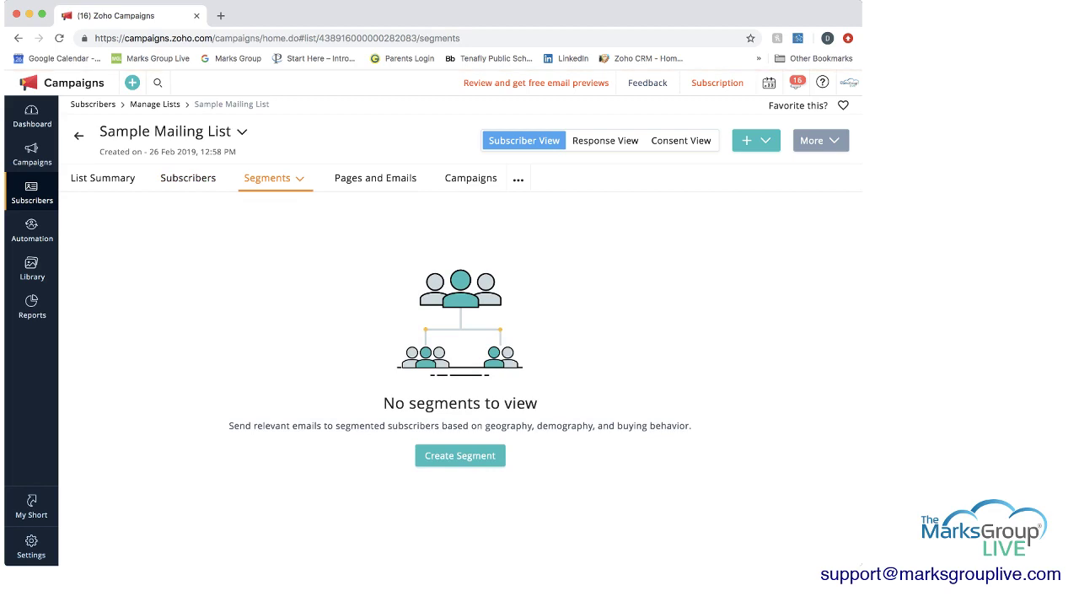
{"action": "left_click", "coordinate": [459, 456]}
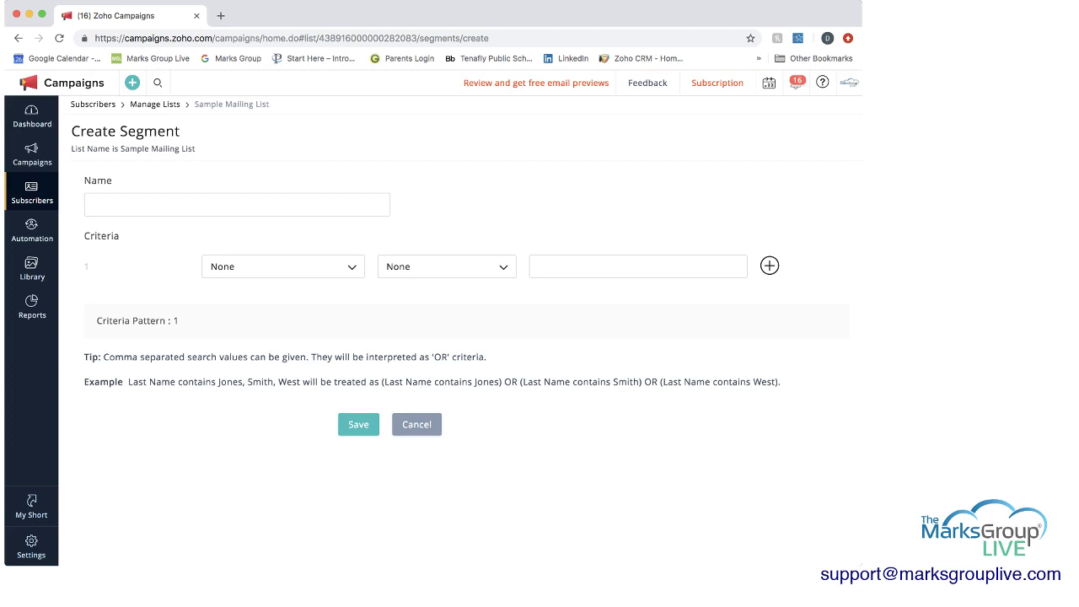
{"action": "left_click", "coordinate": [282, 267]}
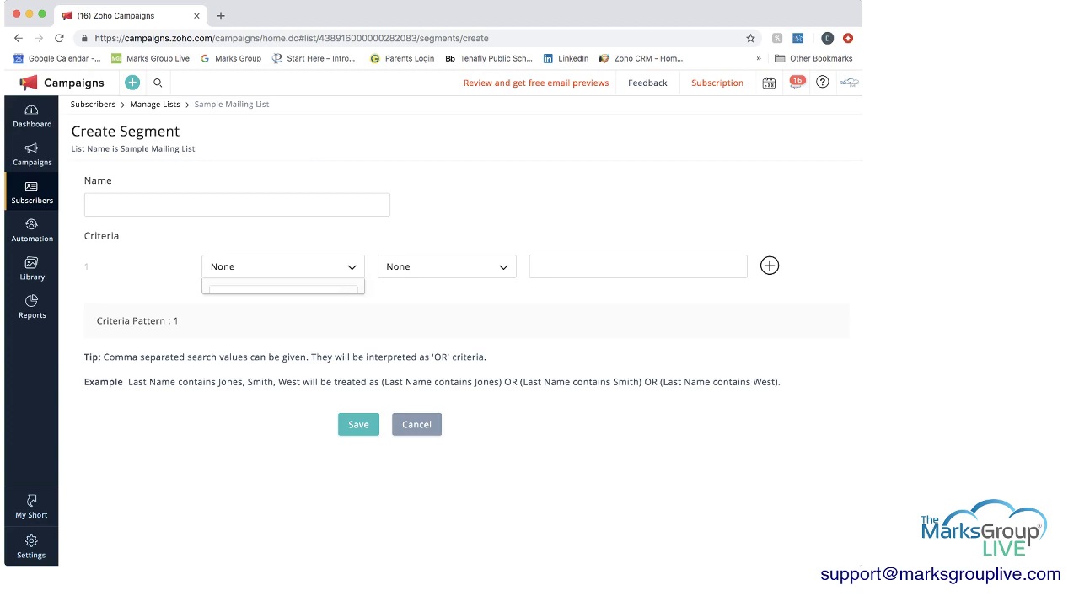
{"action": "scroll", "coordinate": [283, 363], "scroll_direction": "down", "scroll_amount": 3}
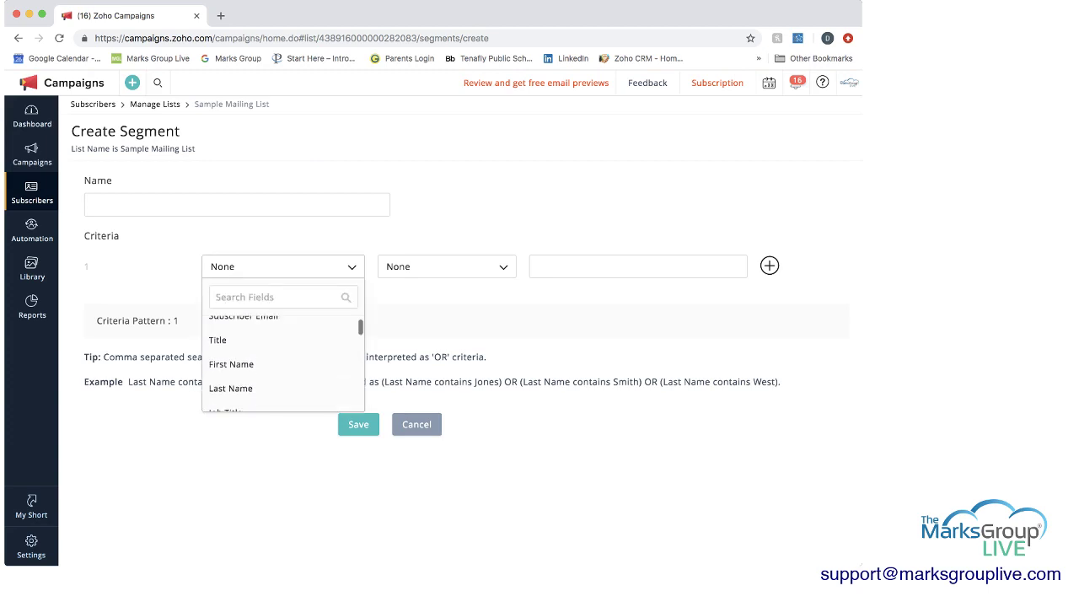
{"action": "left_click", "coordinate": [231, 333]}
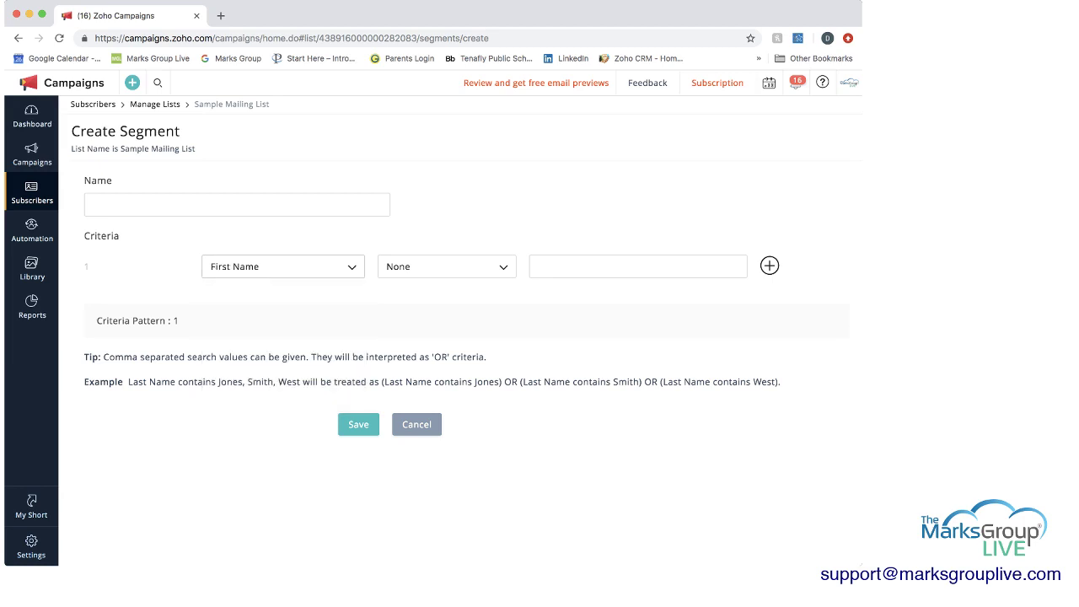
- Set the criterion to 'contains' with value 'x', then cancel the segment unsaved
{"action": "left_click", "coordinate": [447, 267]}
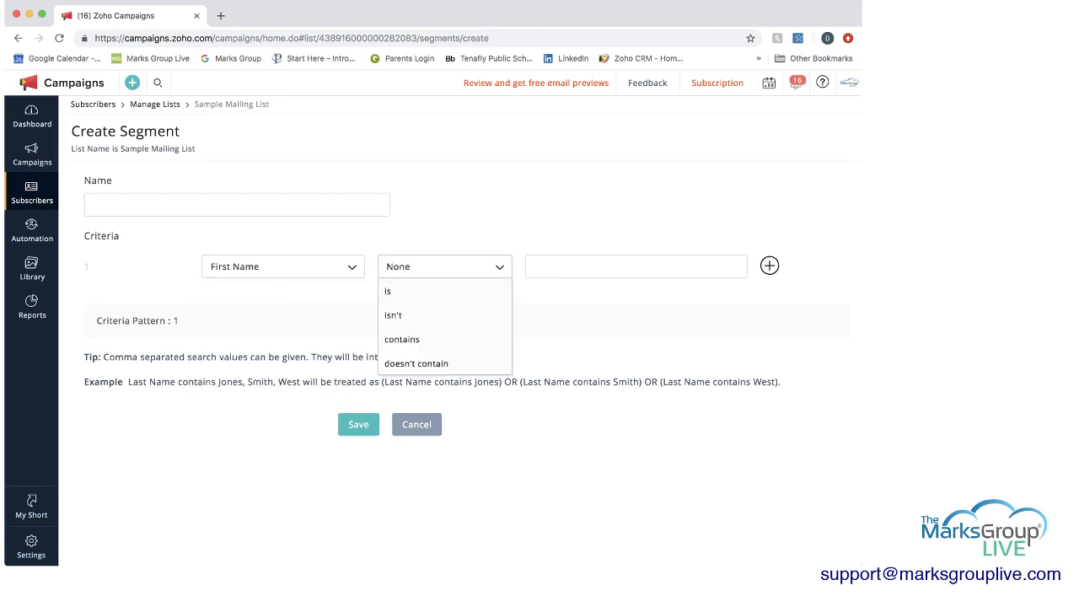
{"action": "left_click", "coordinate": [388, 291]}
{"action": "left_click", "coordinate": [445, 267]}
{"action": "left_click", "coordinate": [401, 339]}
{"action": "left_click", "coordinate": [645, 266]}
{"action": "type", "text": "x"}
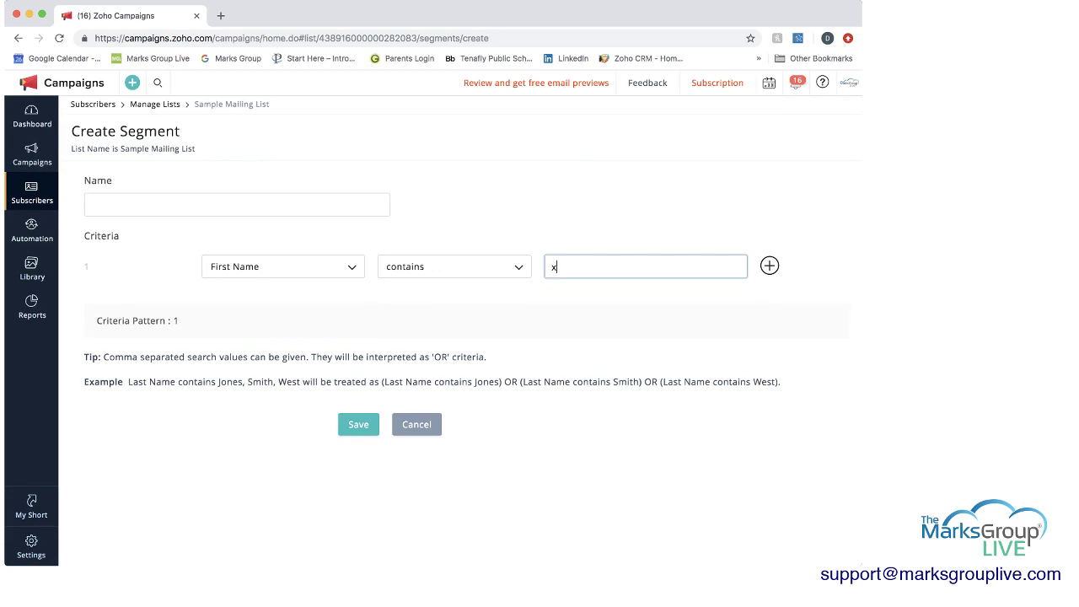
{"action": "left_click", "coordinate": [417, 424]}
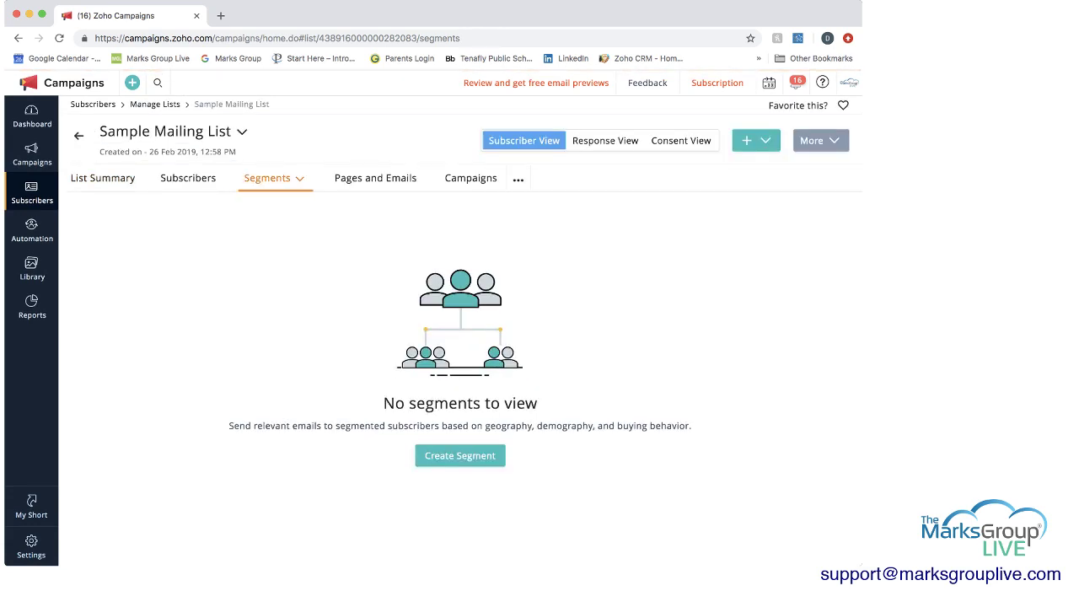
- View the list's Pages and Emails and Campaigns tabs, then the + add options
{"action": "left_click", "coordinate": [375, 178]}
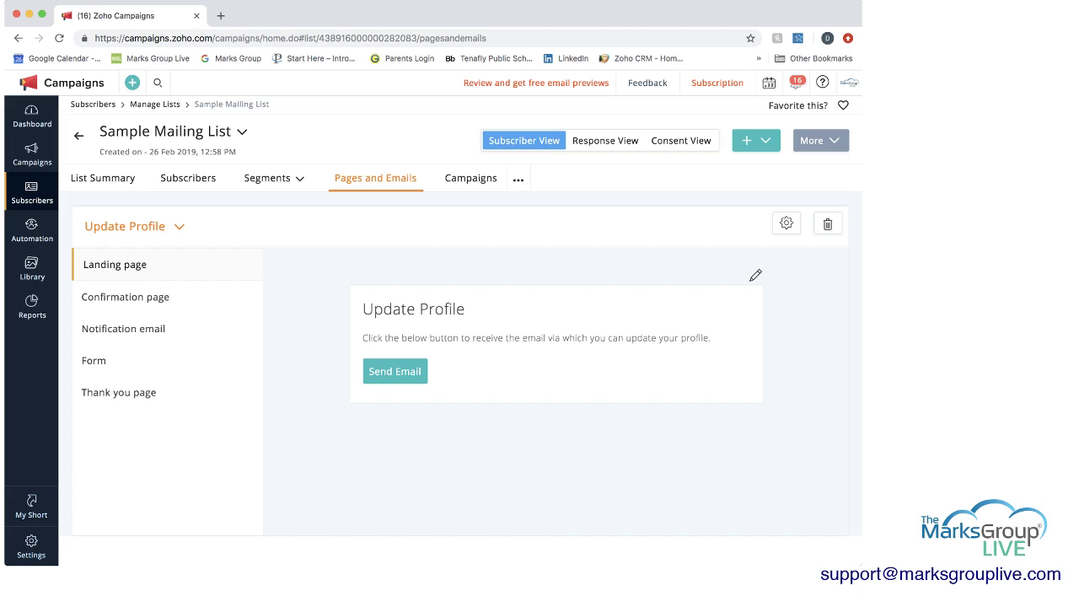
{"action": "left_click", "coordinate": [470, 178]}
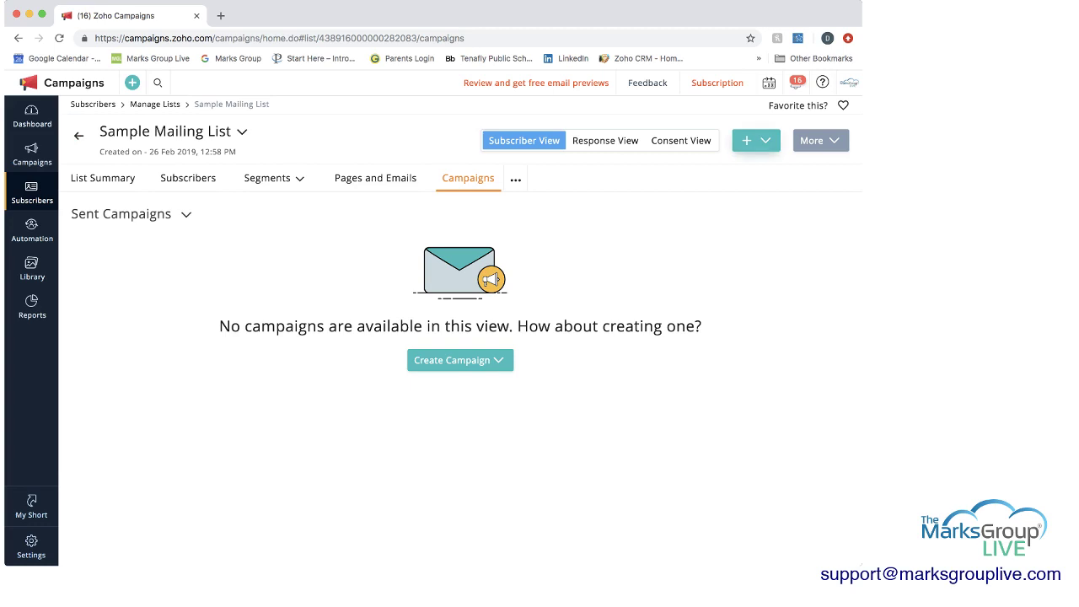
{"action": "left_click", "coordinate": [756, 140]}
- Look at the Edit List dialog under More, close it unchanged, and reopen More
{"action": "left_click", "coordinate": [820, 140]}
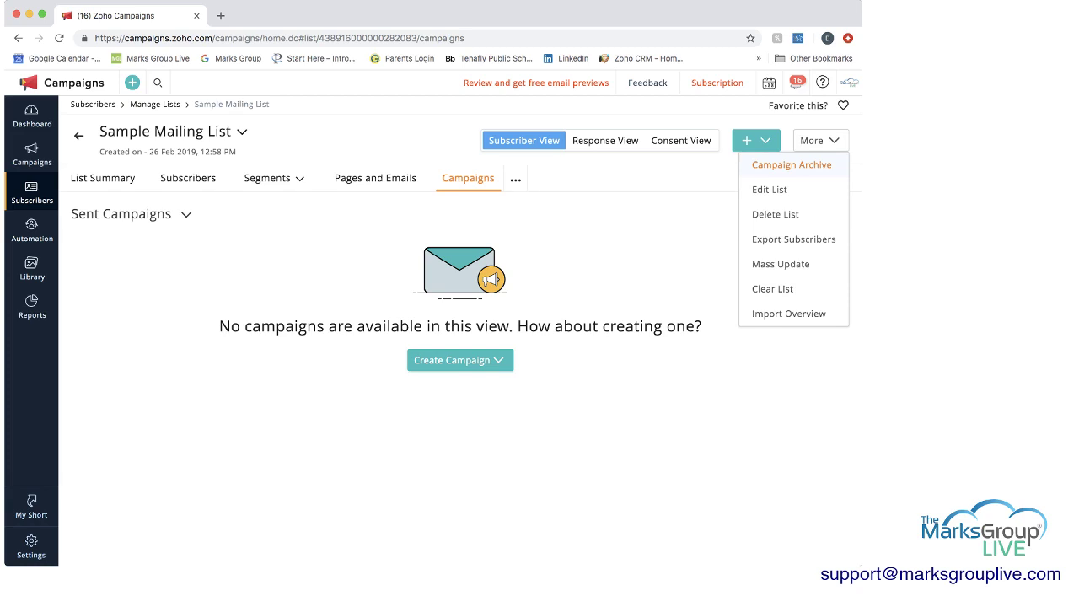
{"action": "left_click", "coordinate": [769, 190]}
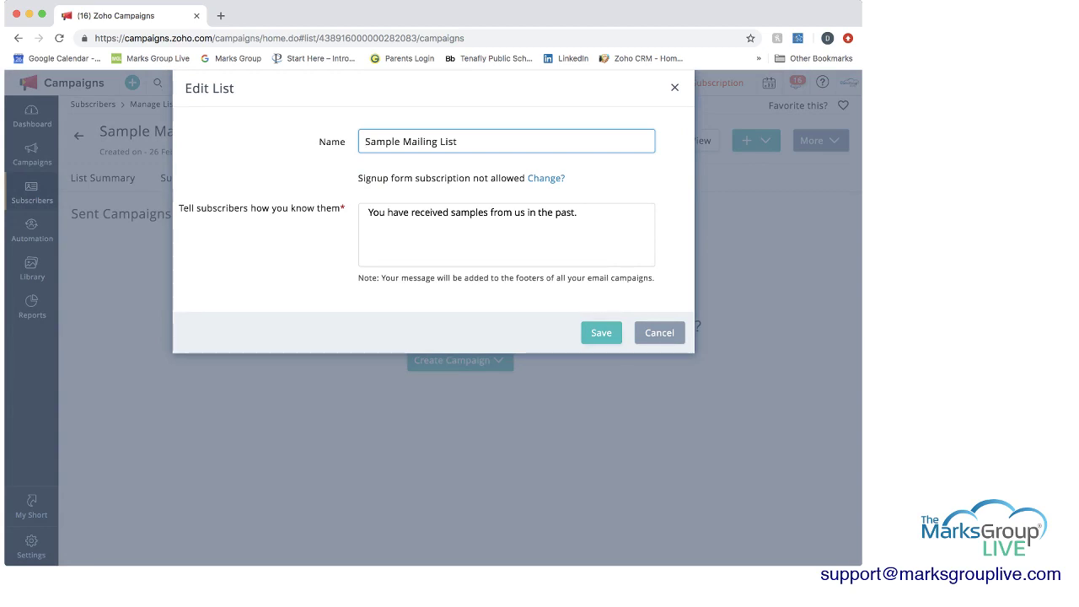
{"action": "left_click", "coordinate": [674, 87]}
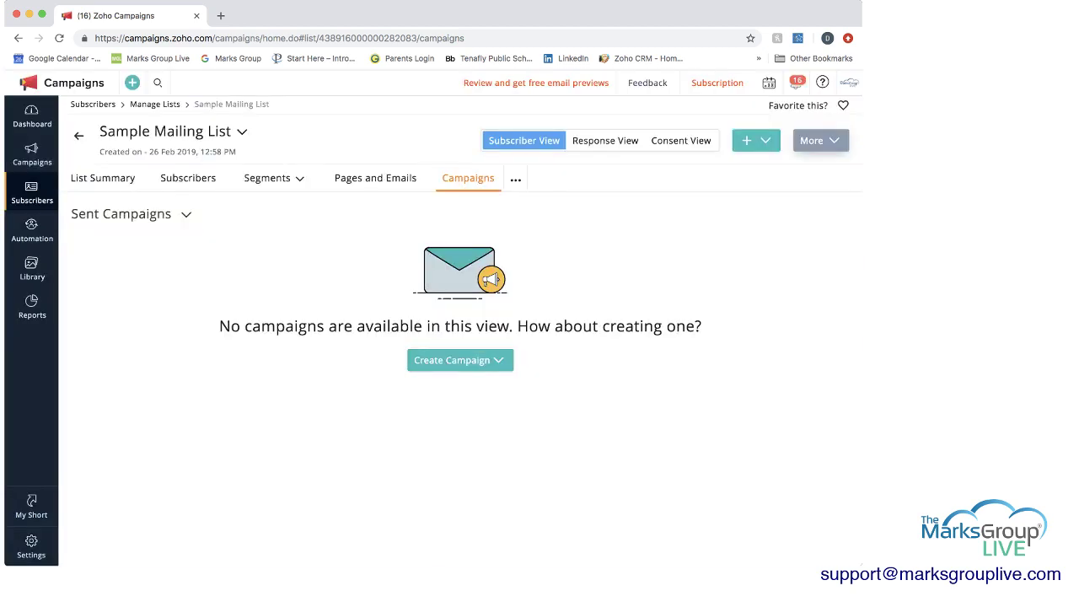
{"action": "left_click", "coordinate": [817, 140]}
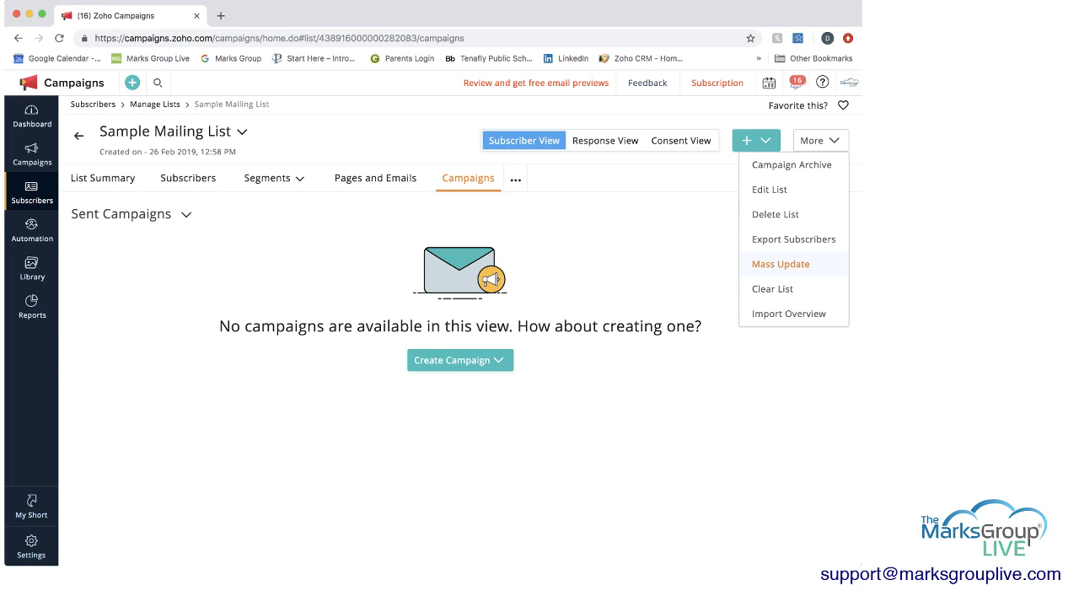
- Draft a mass update setting Country = USA, then cancel it without applying
{"action": "left_click", "coordinate": [780, 263]}
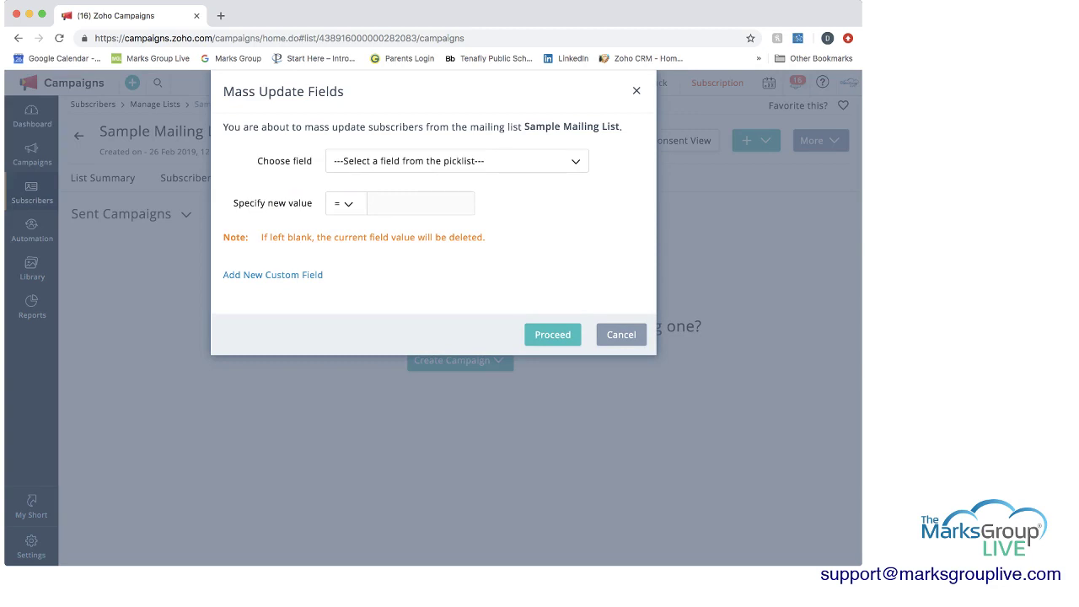
{"action": "left_click", "coordinate": [456, 161]}
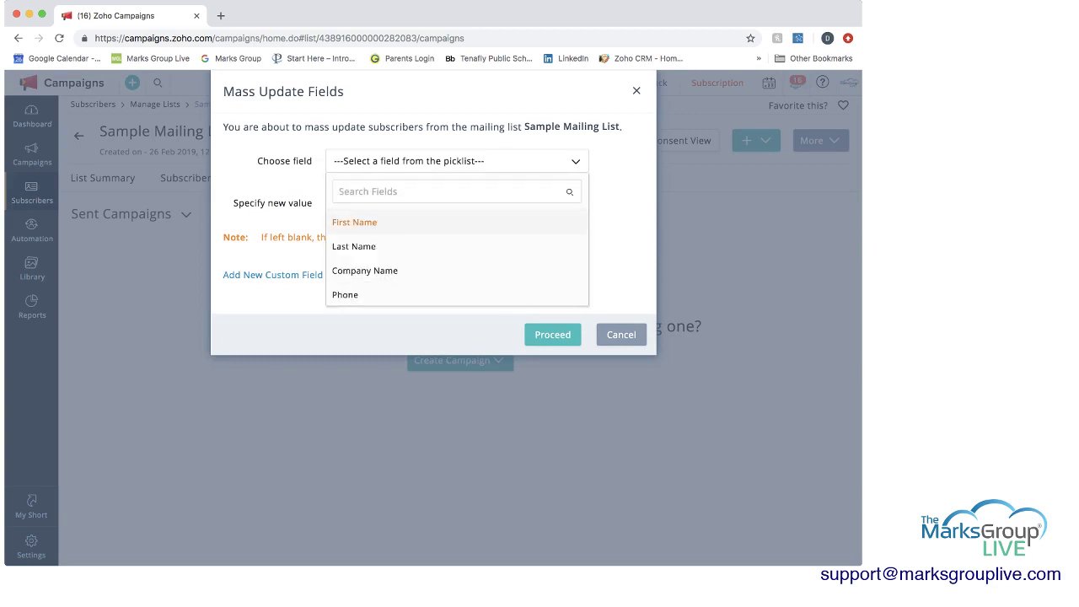
{"action": "scroll", "coordinate": [456, 236], "scroll_direction": "down", "scroll_amount": 5}
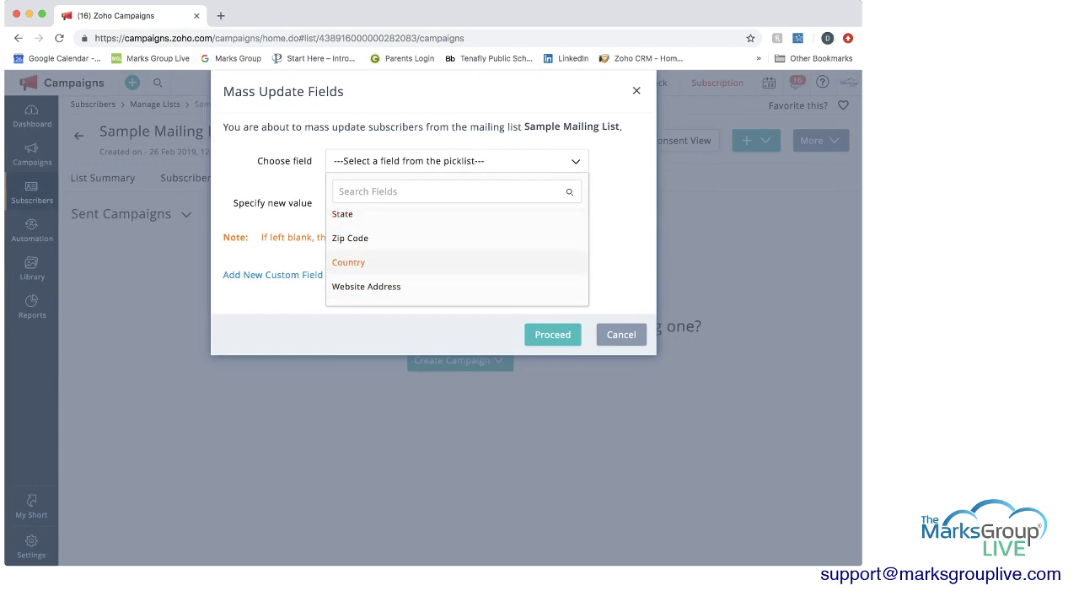
{"action": "left_click", "coordinate": [348, 262]}
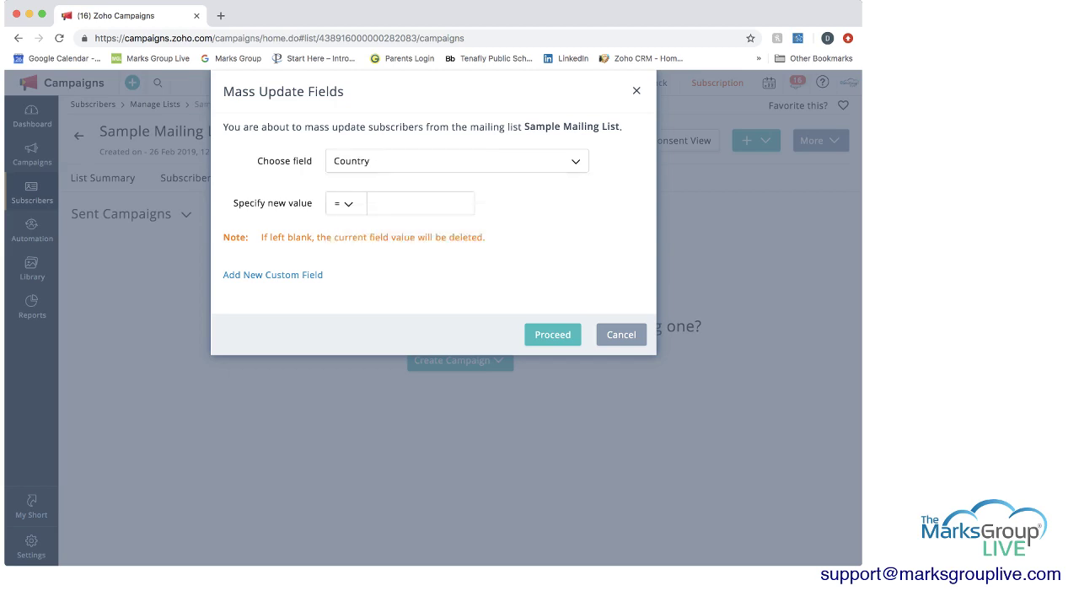
{"action": "left_click", "coordinate": [346, 203]}
{"action": "left_click", "coordinate": [379, 203]}
{"action": "type", "text": "USA"}
{"action": "left_click", "coordinate": [621, 335]}
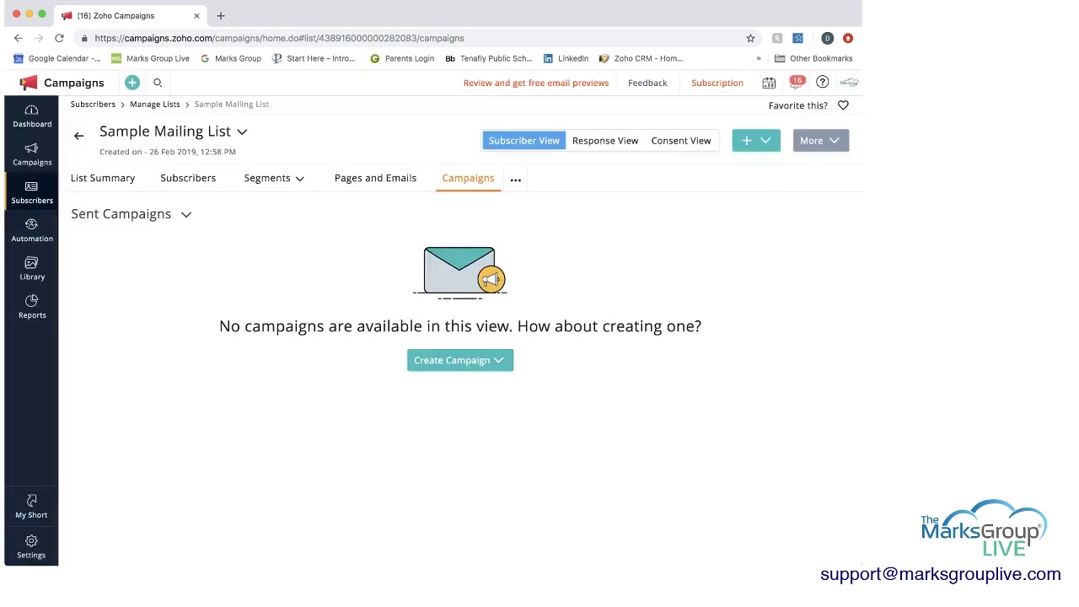
- Reopen Mass Update, try Add New Custom Field, close it, and return to My Lists
{"action": "left_click", "coordinate": [820, 140]}
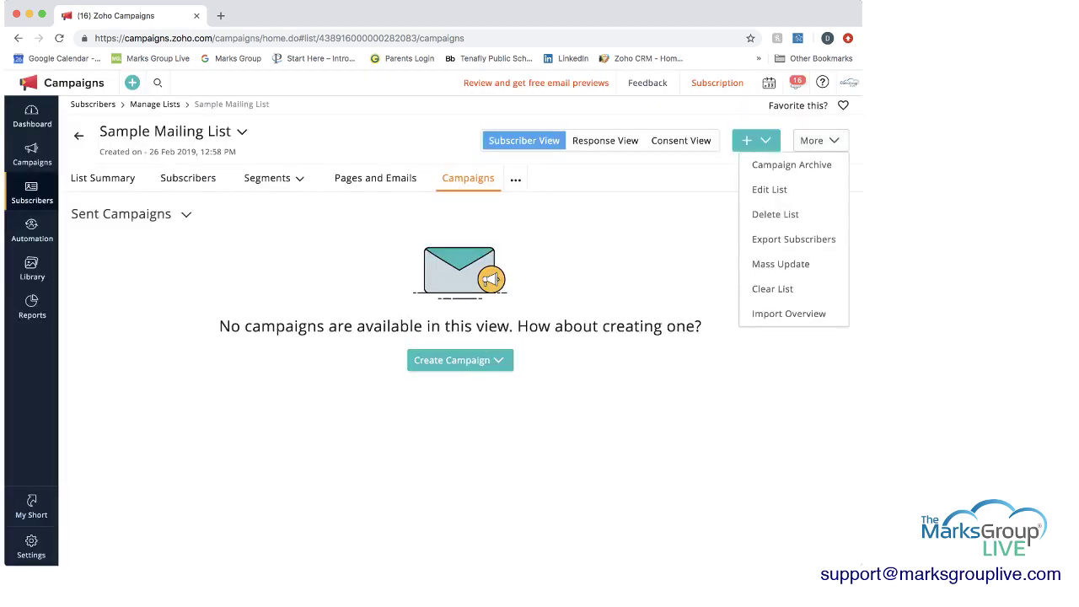
{"action": "left_click", "coordinate": [780, 264]}
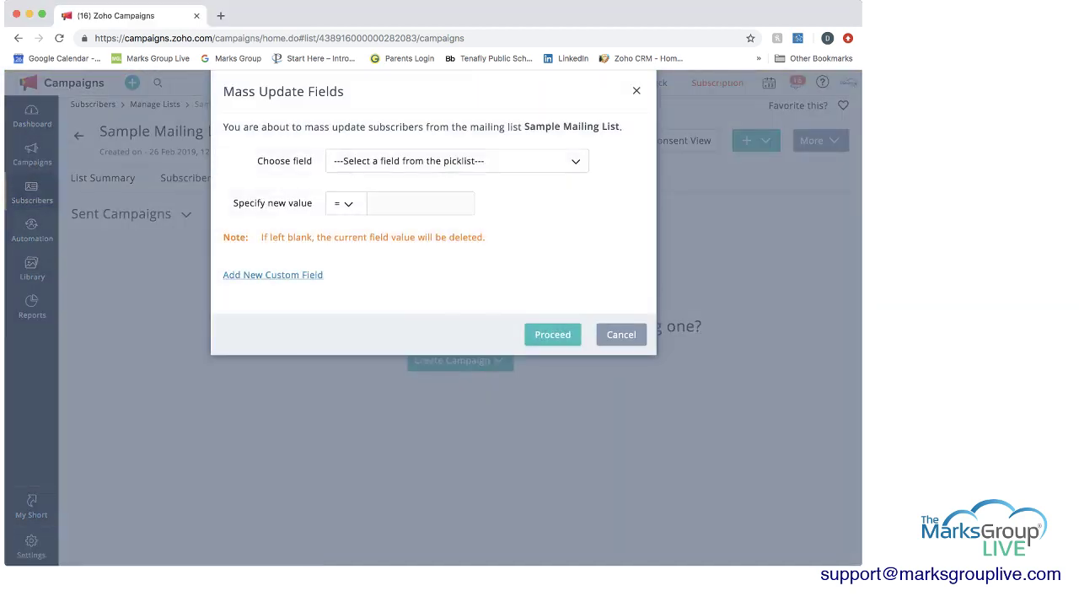
{"action": "left_click", "coordinate": [273, 275]}
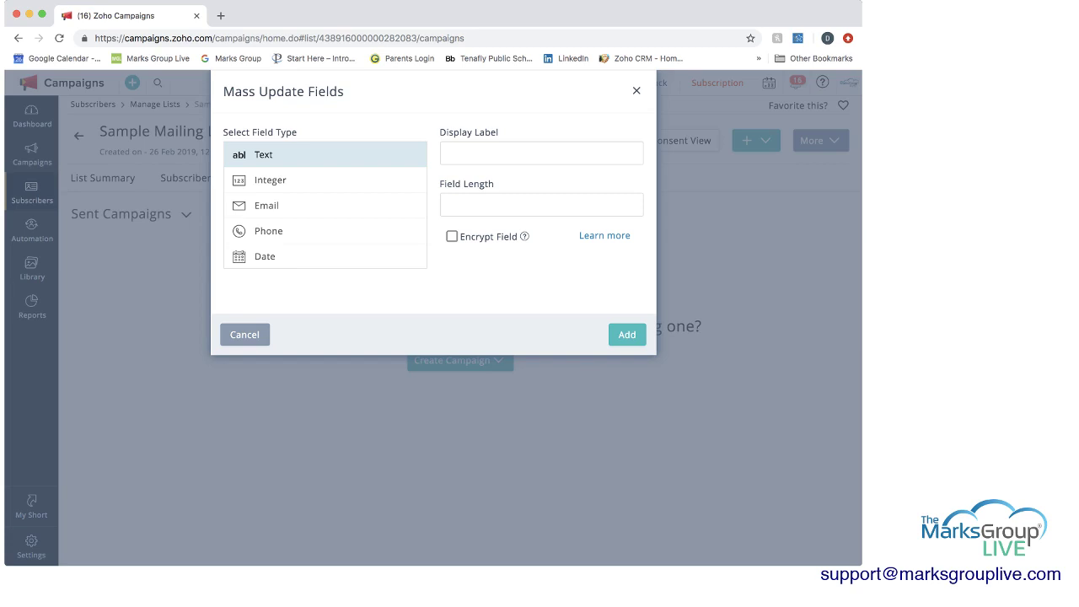
{"action": "left_click", "coordinate": [637, 90]}
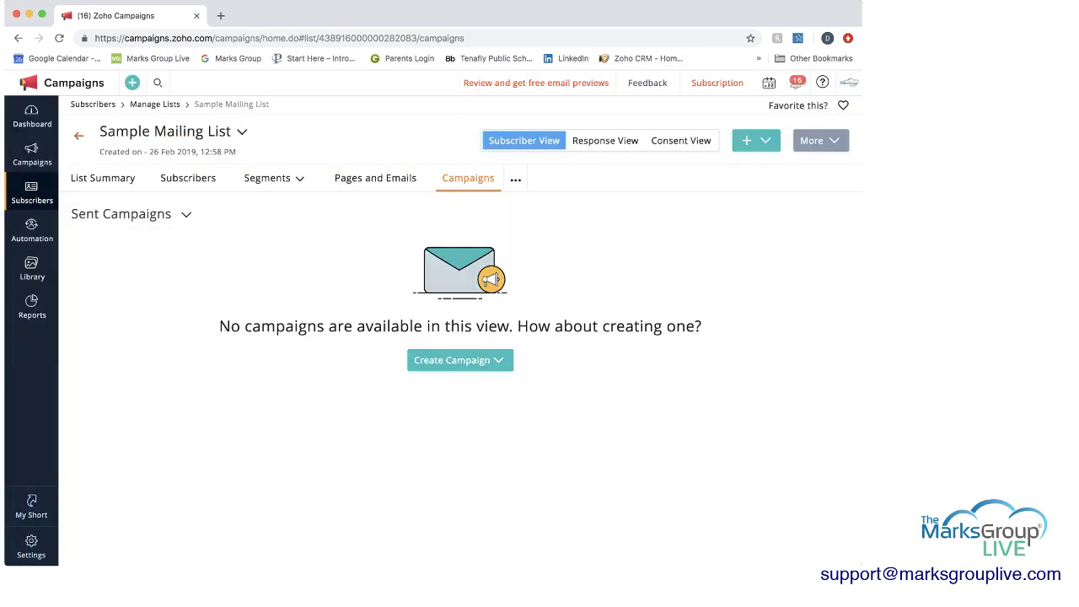
{"action": "left_click", "coordinate": [78, 136]}
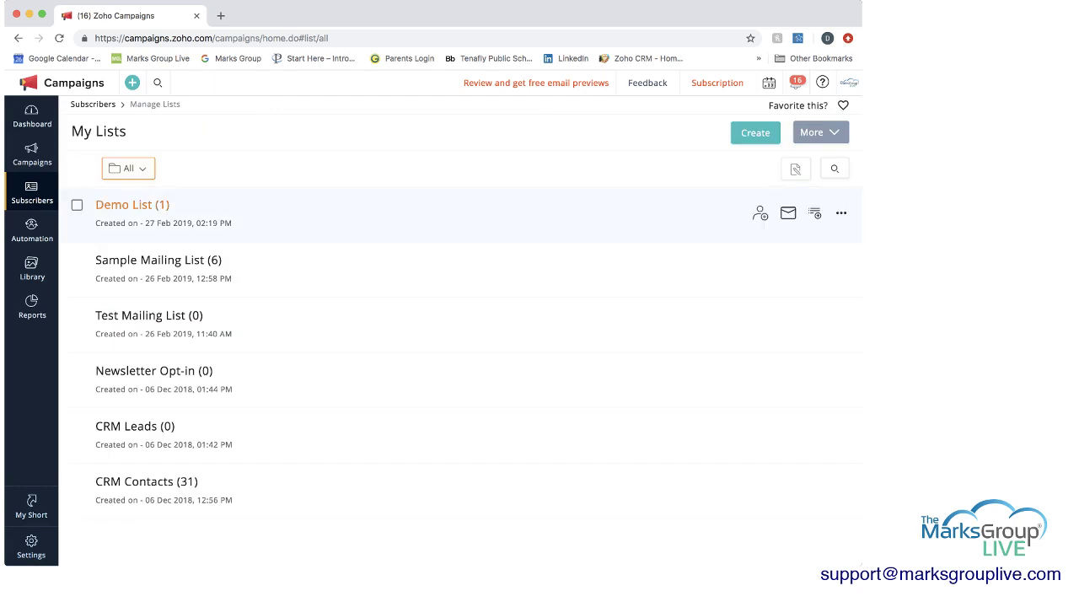
- Start creating a new mailing list from My Lists
{"action": "left_click", "coordinate": [756, 132]}
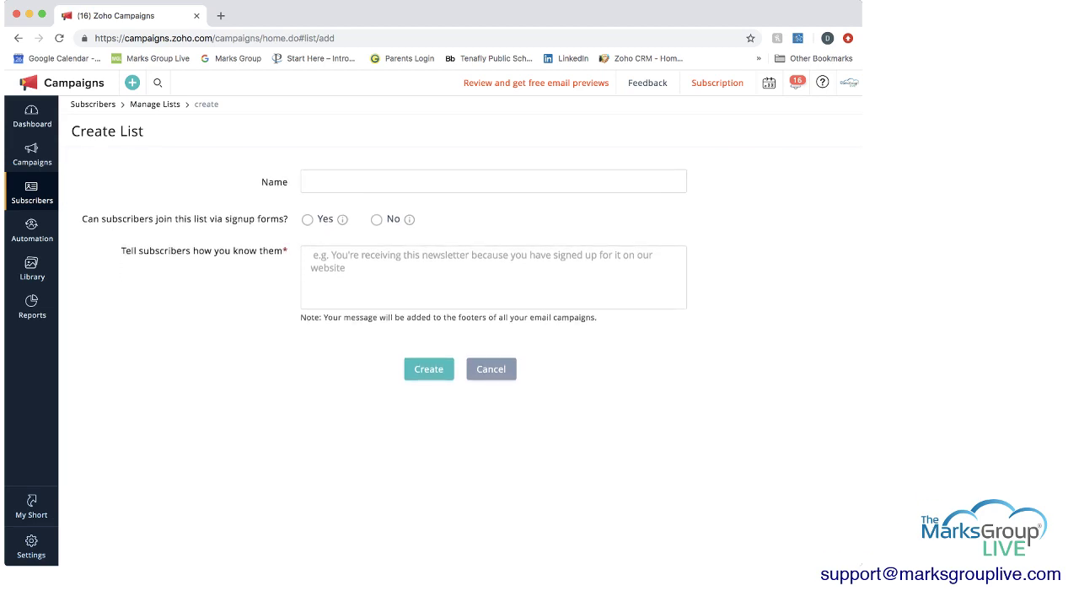
- Create 'Test 2 List', signup forms No, note 'You are receiving this email because you subscribed in the past.'
{"action": "left_click", "coordinate": [308, 182]}
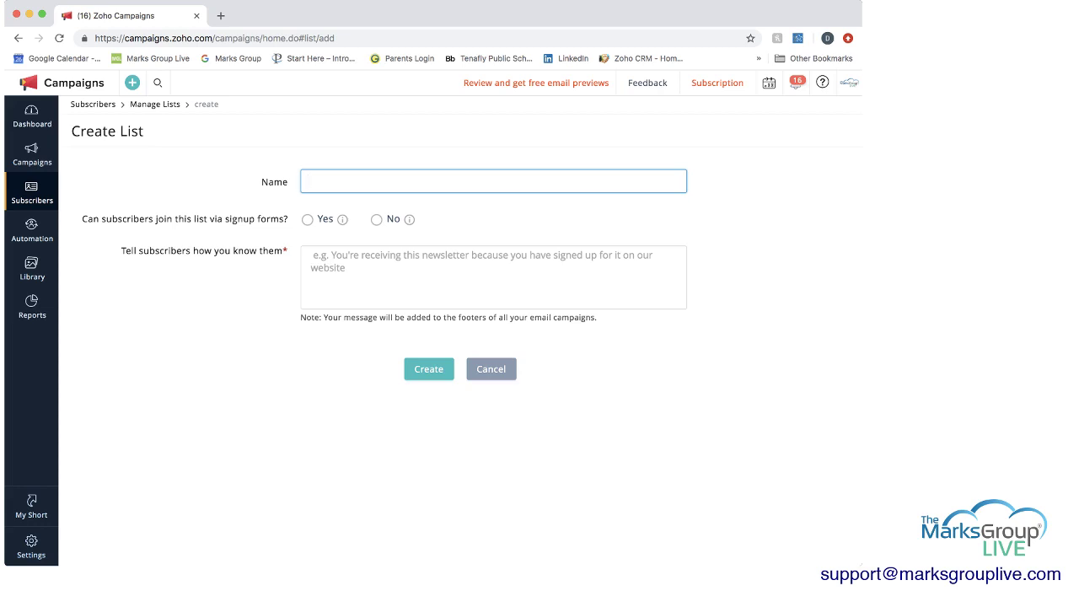
{"action": "type", "text": "Test 2 List"}
{"action": "mouse_move", "coordinate": [342, 219]}
{"action": "mouse_move", "coordinate": [409, 220]}
{"action": "left_click", "coordinate": [376, 219]}
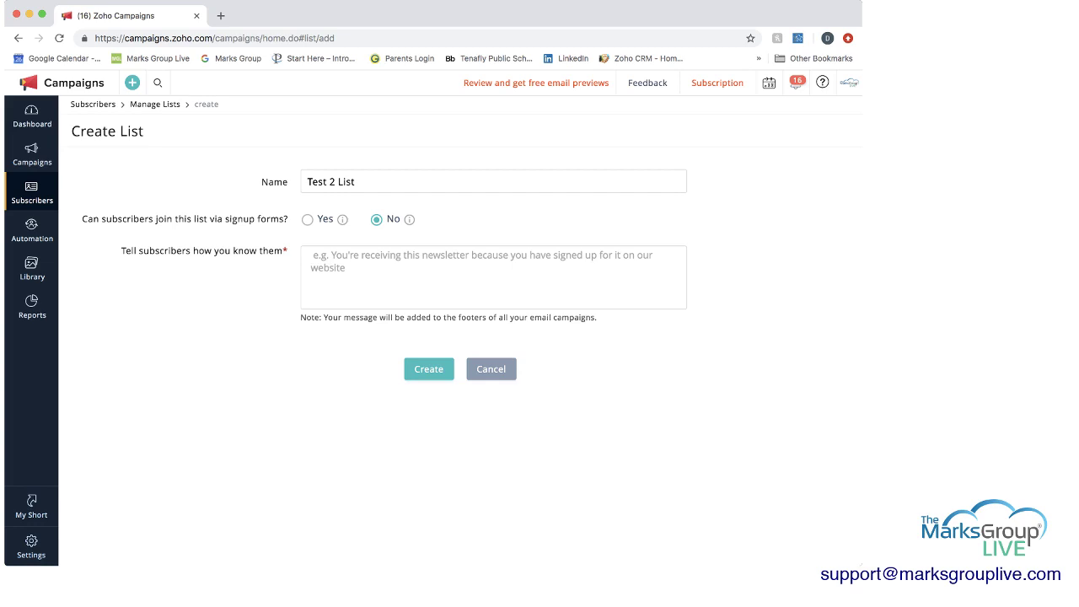
{"action": "left_click", "coordinate": [312, 255]}
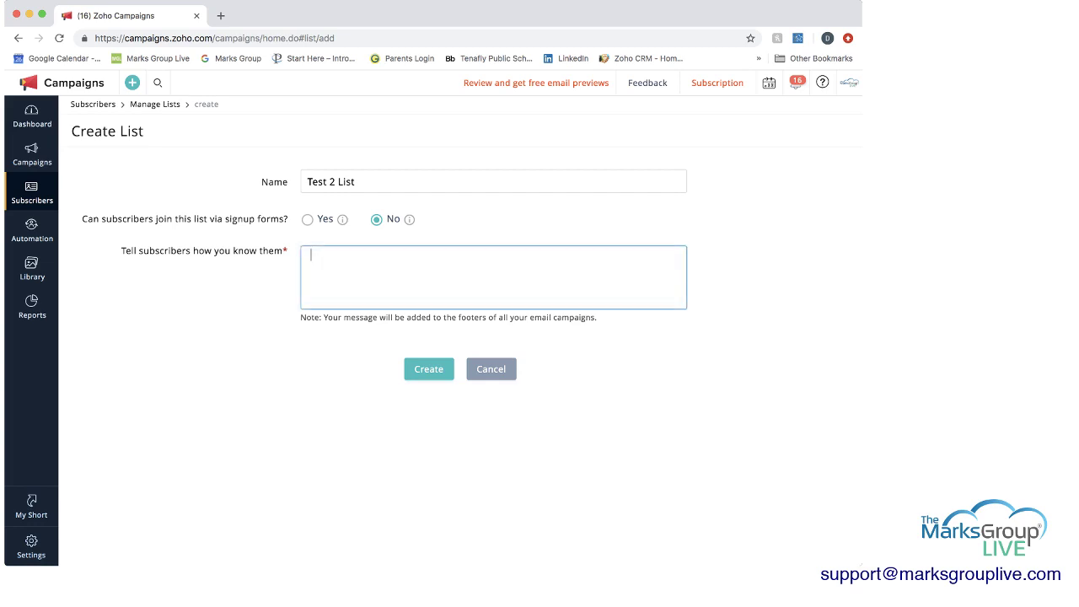
{"action": "type", "text": "You"}
{"action": "type", "text": "are receiving this emai"}
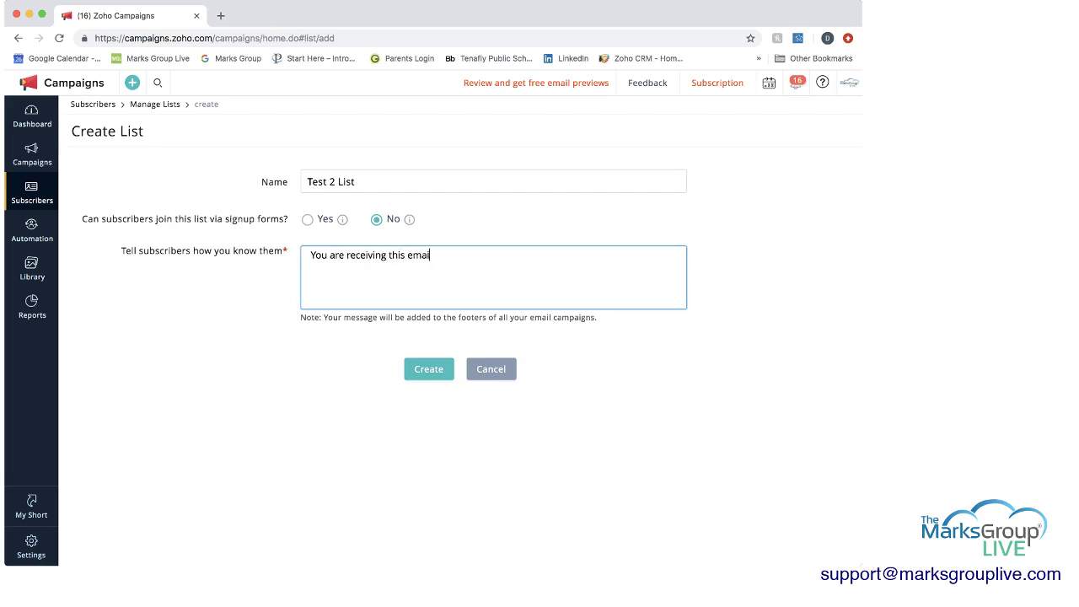
{"action": "type", "text": "l because you subscribed"}
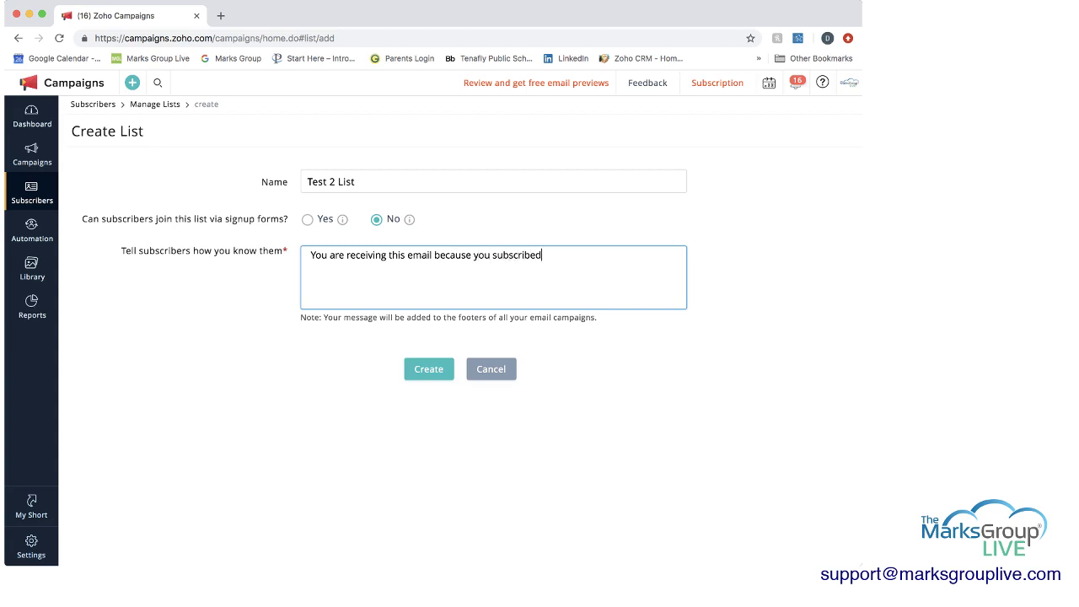
{"action": "type", "text": " in the past."}
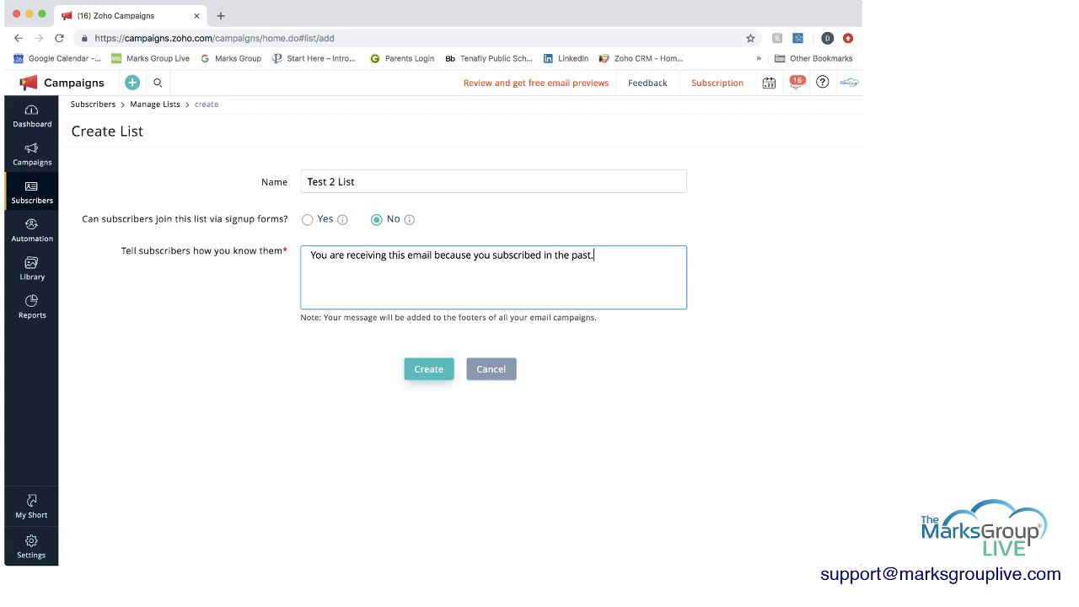
{"action": "left_click", "coordinate": [410, 371]}
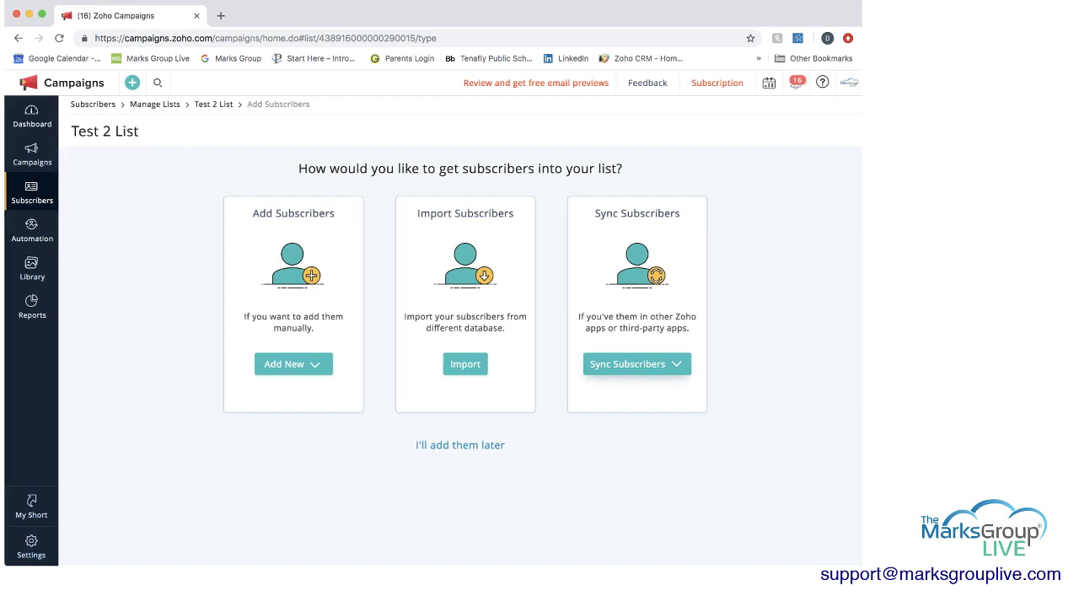
- Look at the Sync Subscribers options for the new list
{"action": "left_click", "coordinate": [636, 363]}
- Add a single subscriber, entering their e-mail, first name and company XYZ Company
{"action": "mouse_move", "coordinate": [293, 363]}
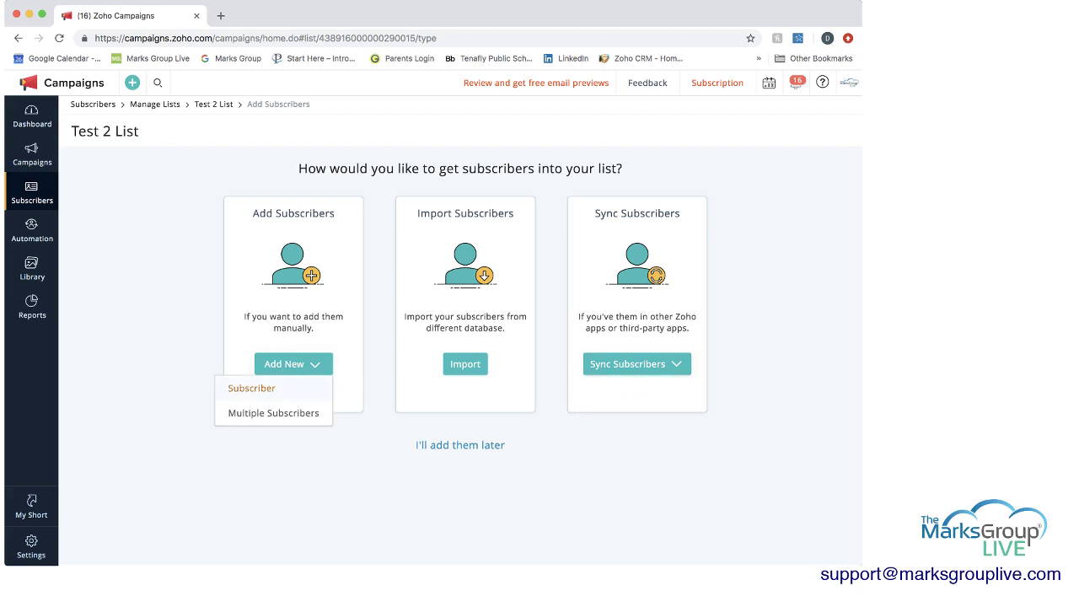
{"action": "left_click", "coordinate": [251, 388]}
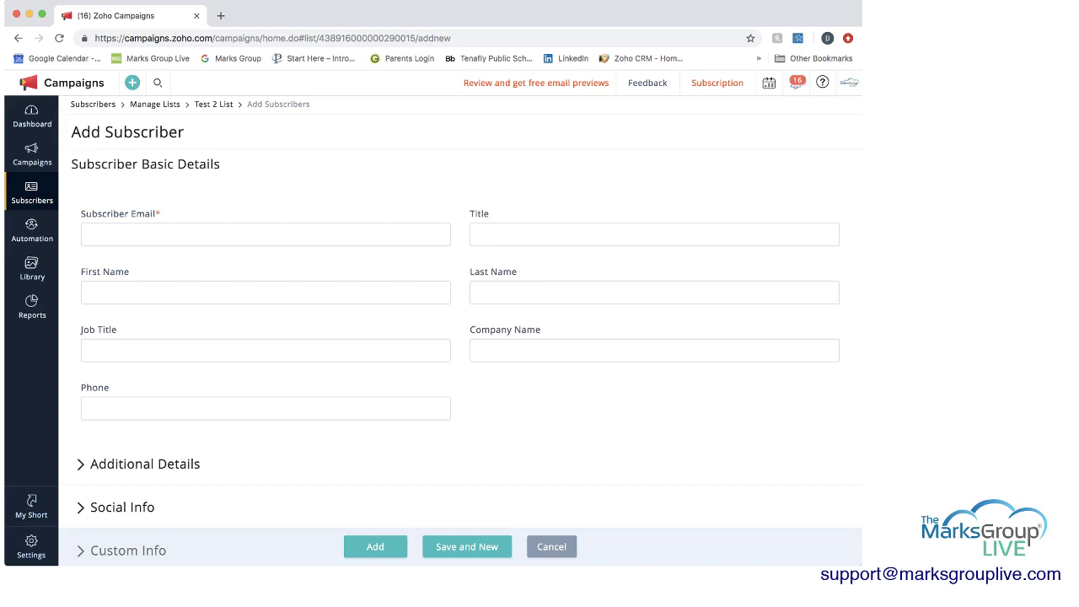
{"action": "left_click", "coordinate": [265, 234]}
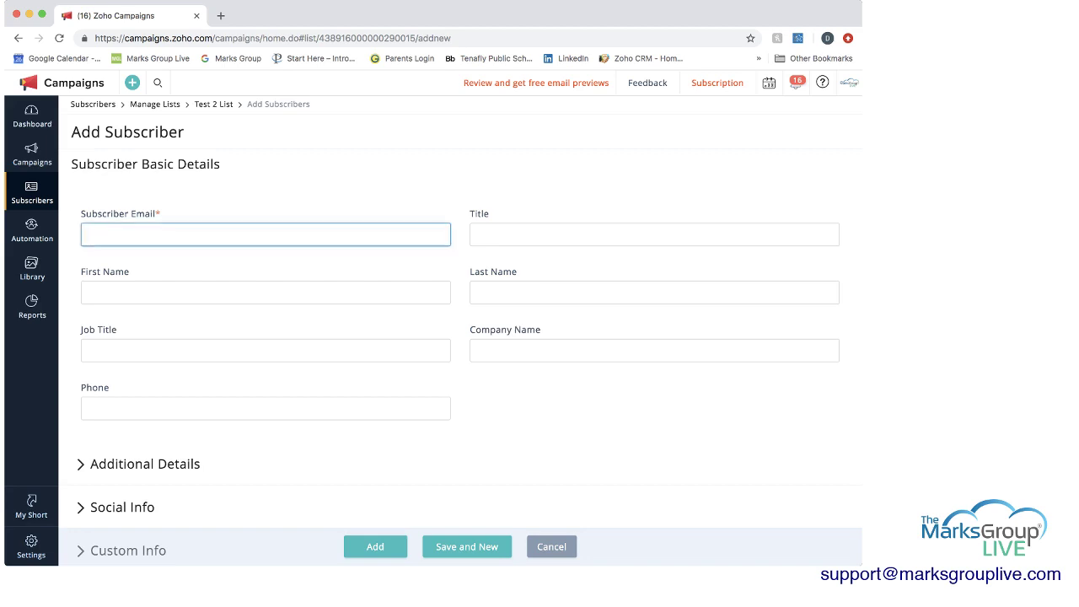
{"action": "left_click", "coordinate": [266, 292]}
{"action": "type", "text": "Dena"}
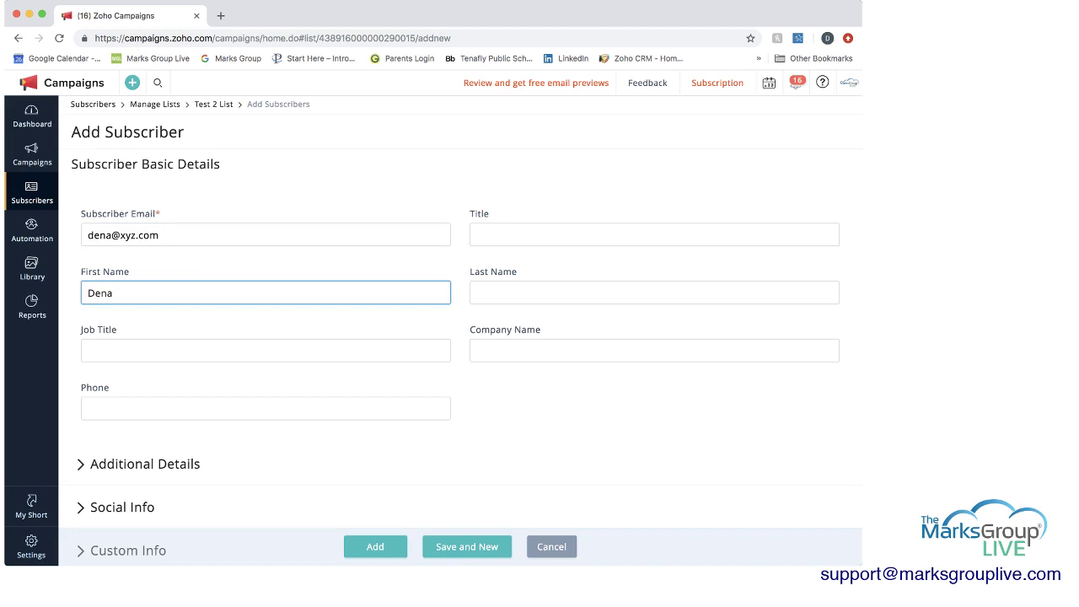
{"action": "left_click", "coordinate": [505, 351]}
{"action": "type", "text": "XY"}
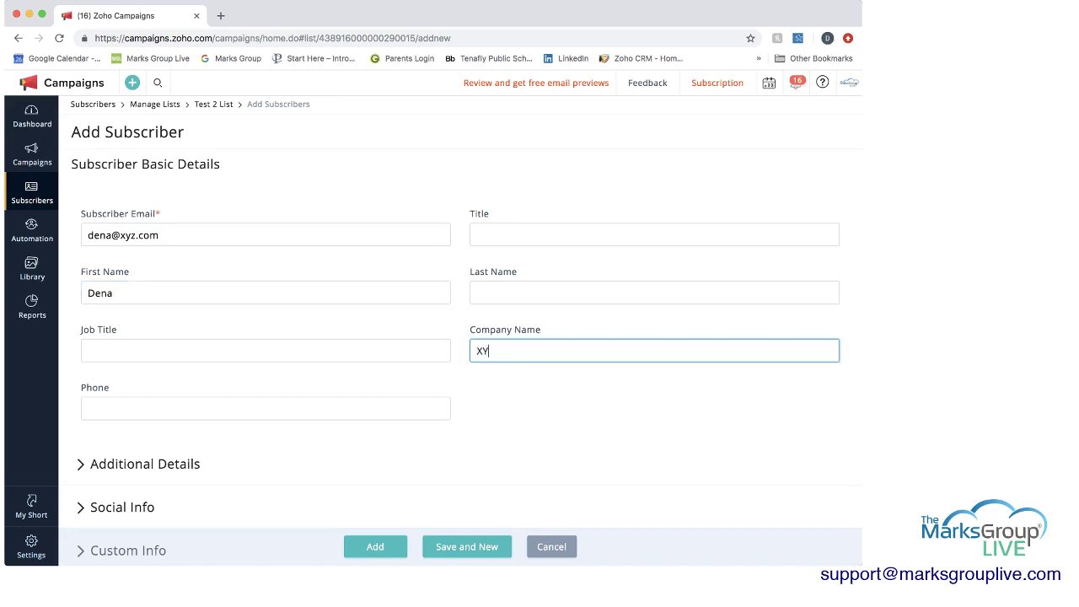
{"action": "type", "text": "Z Company"}
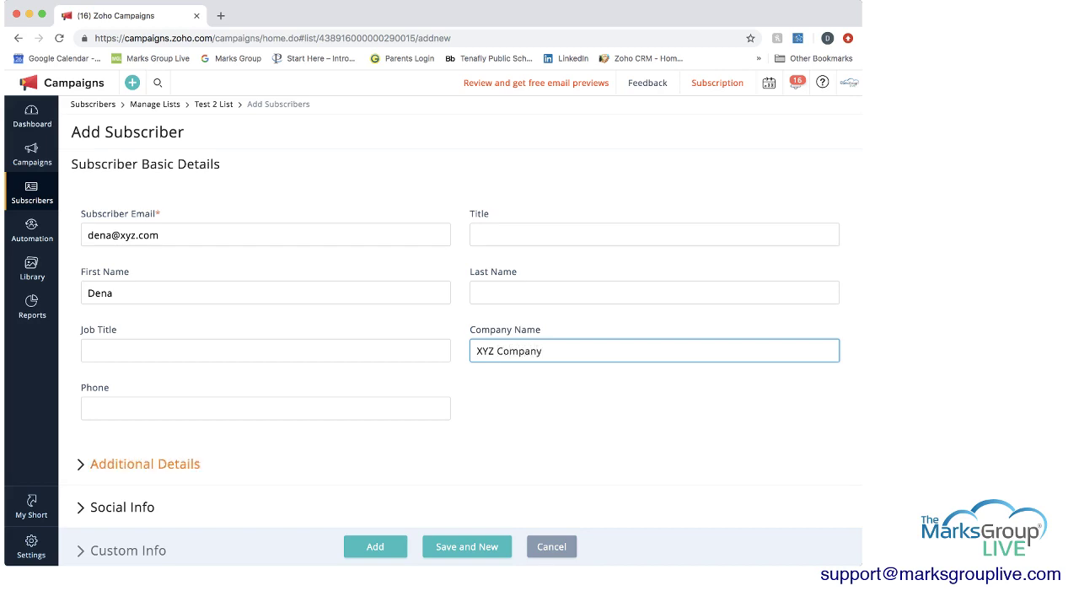
- Expand the additional, social profile and custom info fields, and set CRM Source to Cold Call
{"action": "left_click", "coordinate": [145, 463]}
{"action": "scroll", "coordinate": [468, 329], "scroll_direction": "down", "scroll_amount": 5}
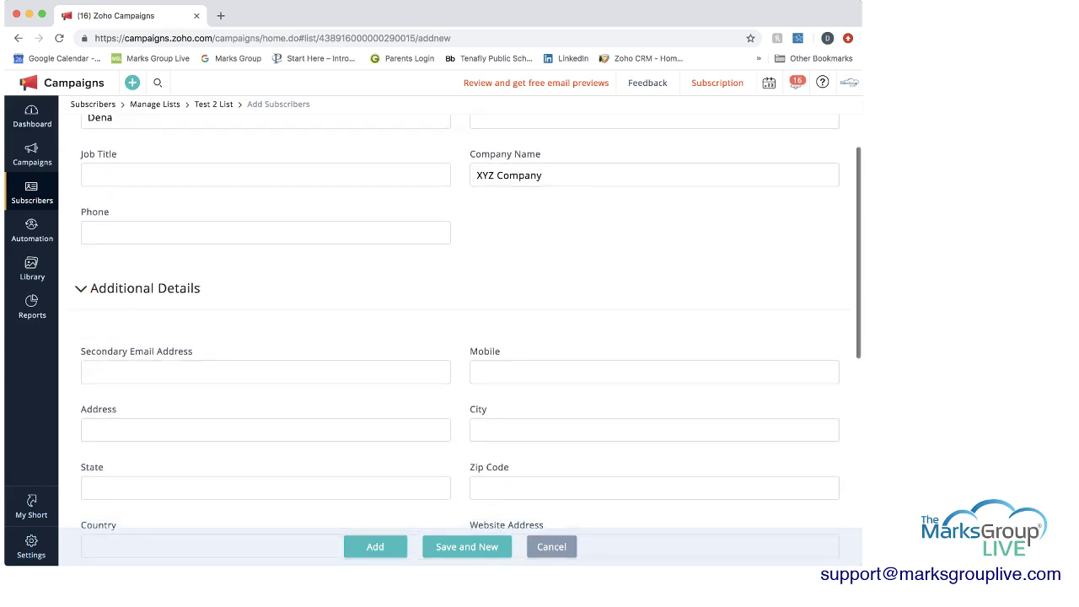
{"action": "scroll", "coordinate": [468, 329], "scroll_direction": "down", "scroll_amount": 4}
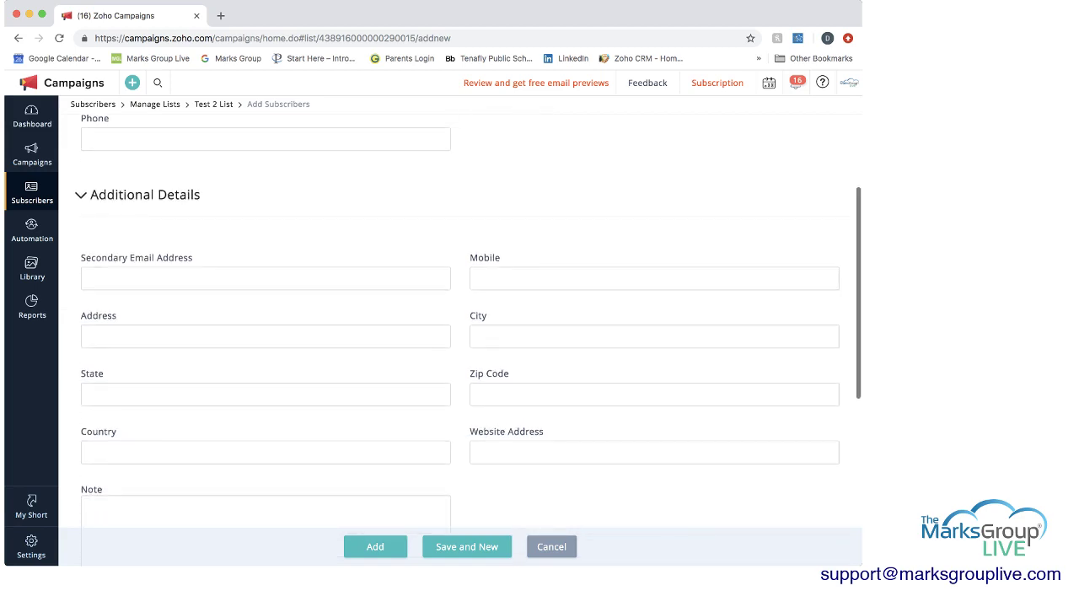
{"action": "scroll", "coordinate": [122, 410], "scroll_direction": "down", "scroll_amount": 3}
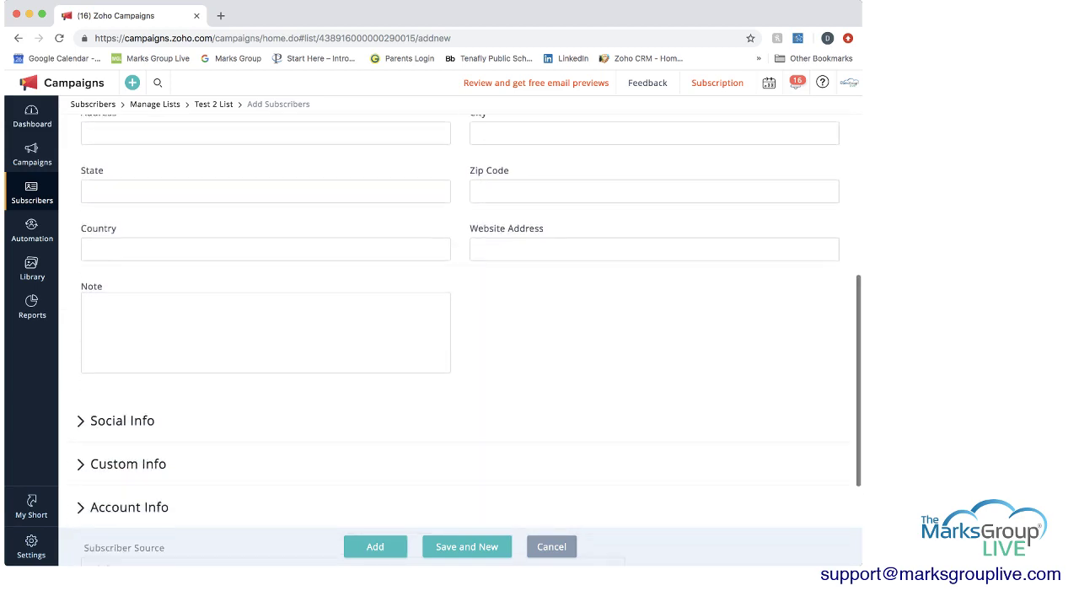
{"action": "left_click", "coordinate": [123, 410]}
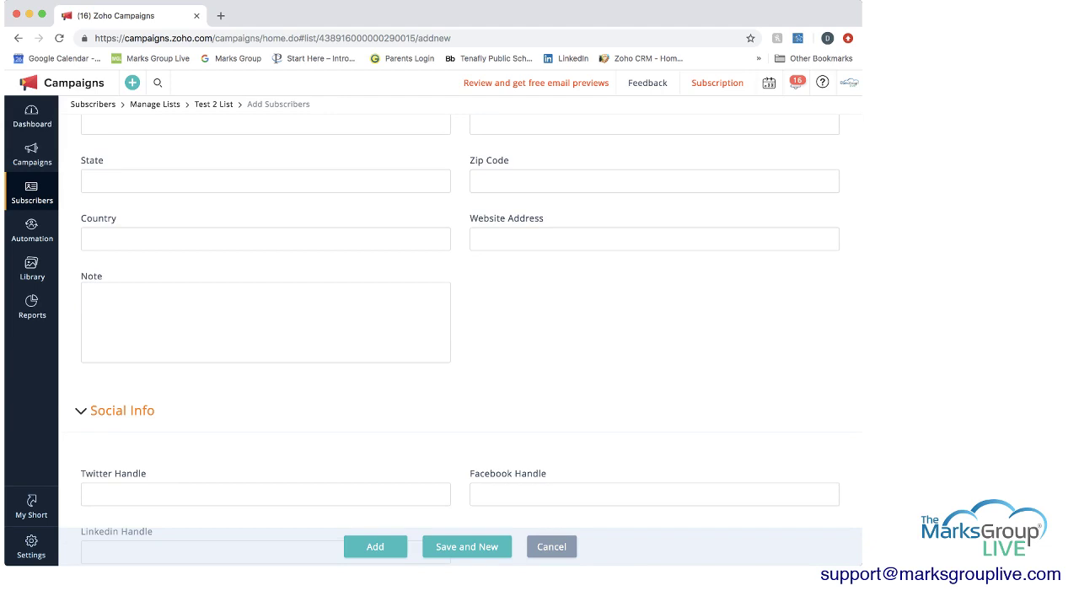
{"action": "scroll", "coordinate": [122, 410], "scroll_direction": "down", "scroll_amount": 3}
{"action": "scroll", "coordinate": [123, 410], "scroll_direction": "down", "scroll_amount": 3}
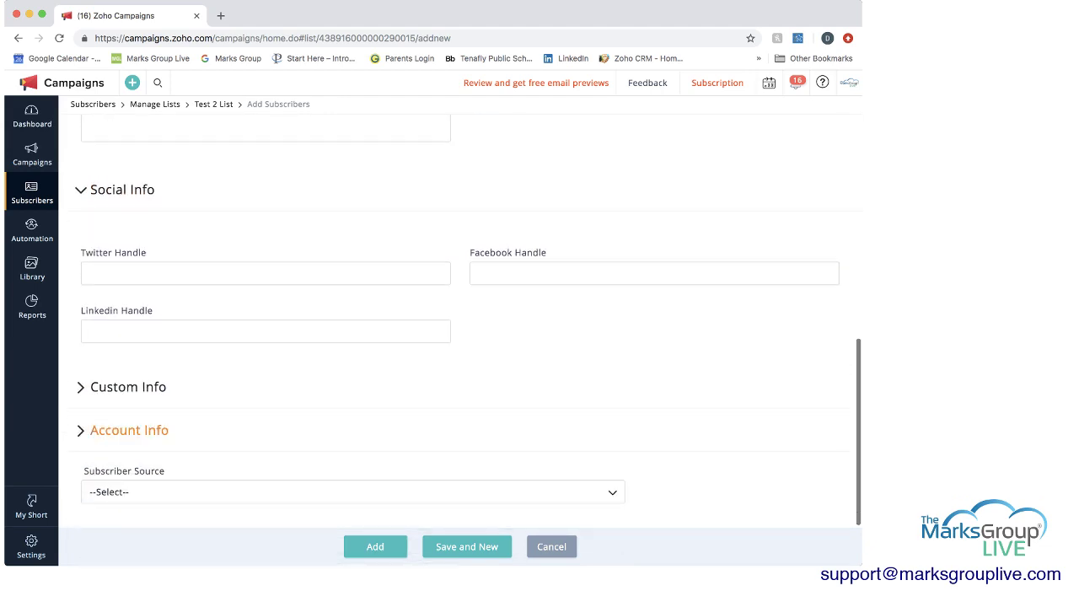
{"action": "left_click", "coordinate": [128, 386]}
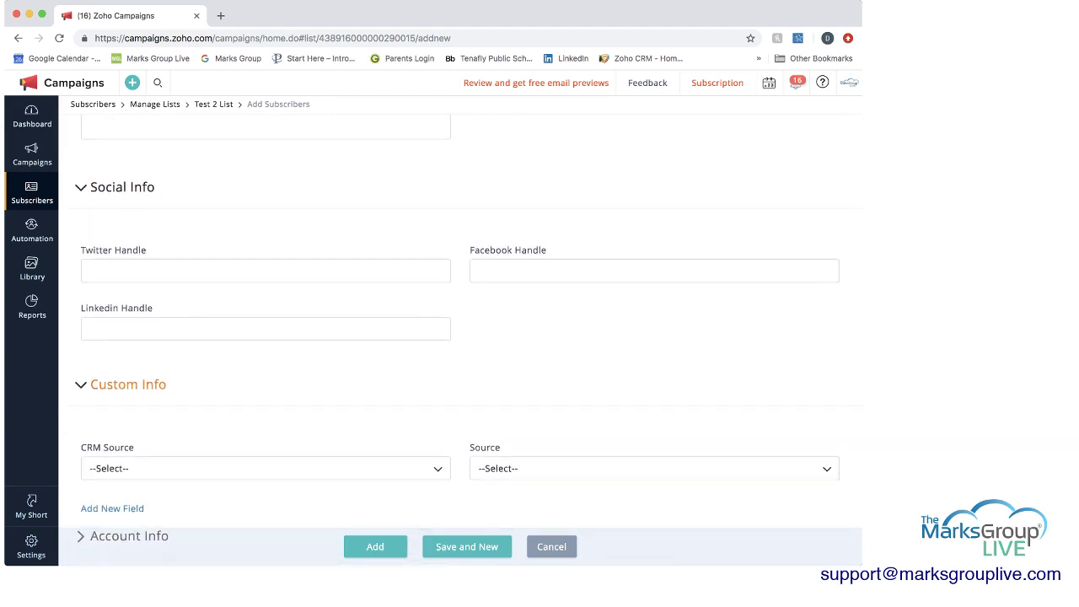
{"action": "scroll", "coordinate": [128, 386], "scroll_direction": "down", "scroll_amount": 2}
{"action": "left_click", "coordinate": [128, 381]}
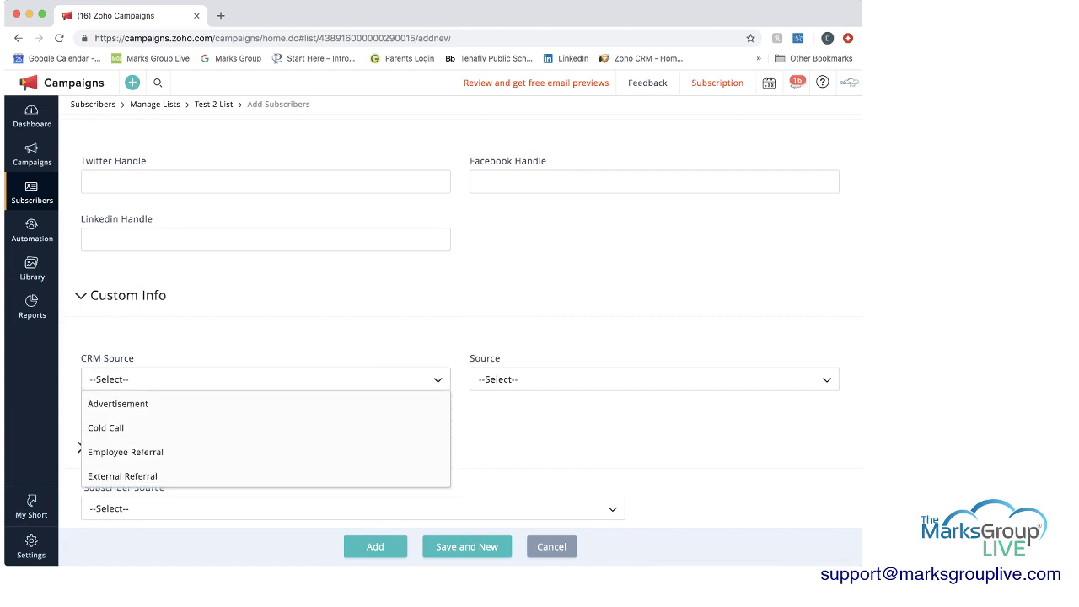
{"action": "scroll", "coordinate": [118, 403], "scroll_direction": "down", "scroll_amount": 1}
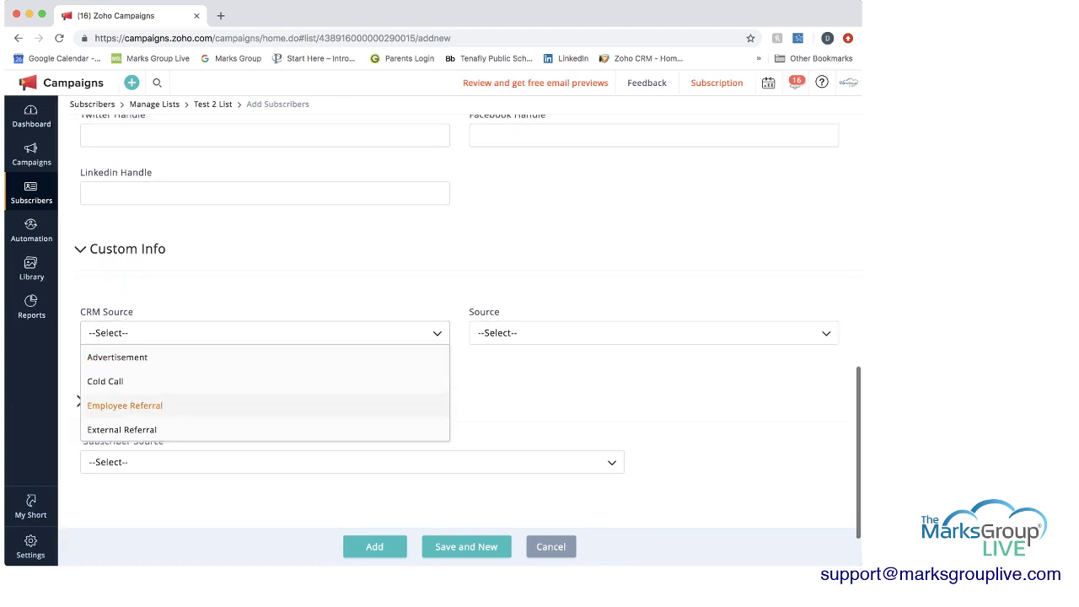
{"action": "left_click", "coordinate": [105, 381]}
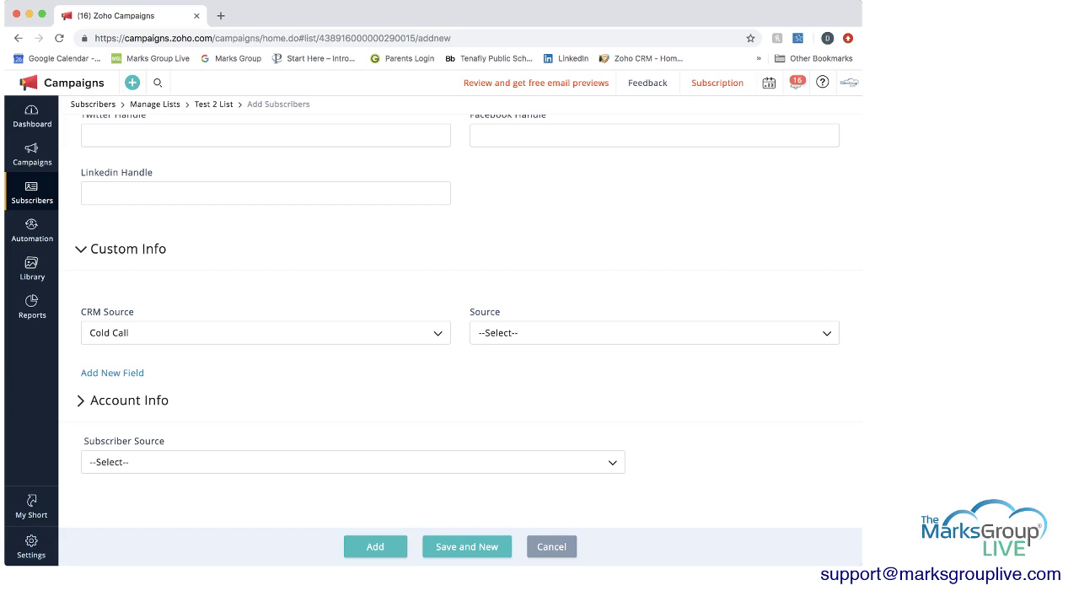
- Set the subscriber's Source to Cold Call and check the Subscriber Source options
{"action": "left_click", "coordinate": [654, 333]}
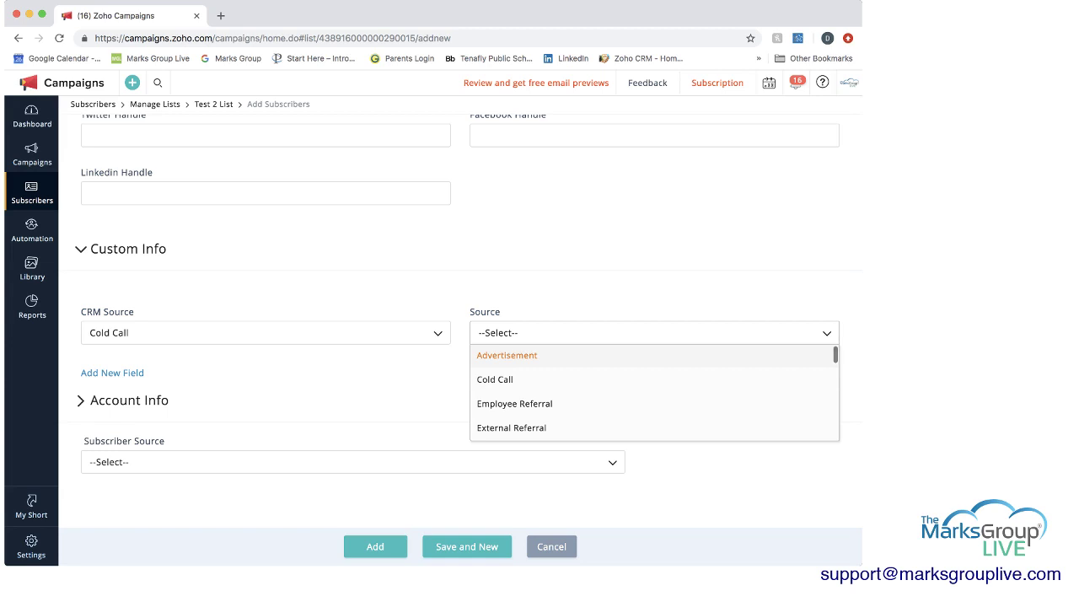
{"action": "left_click", "coordinate": [494, 380]}
{"action": "scroll", "coordinate": [129, 400], "scroll_direction": "down", "scroll_amount": 2}
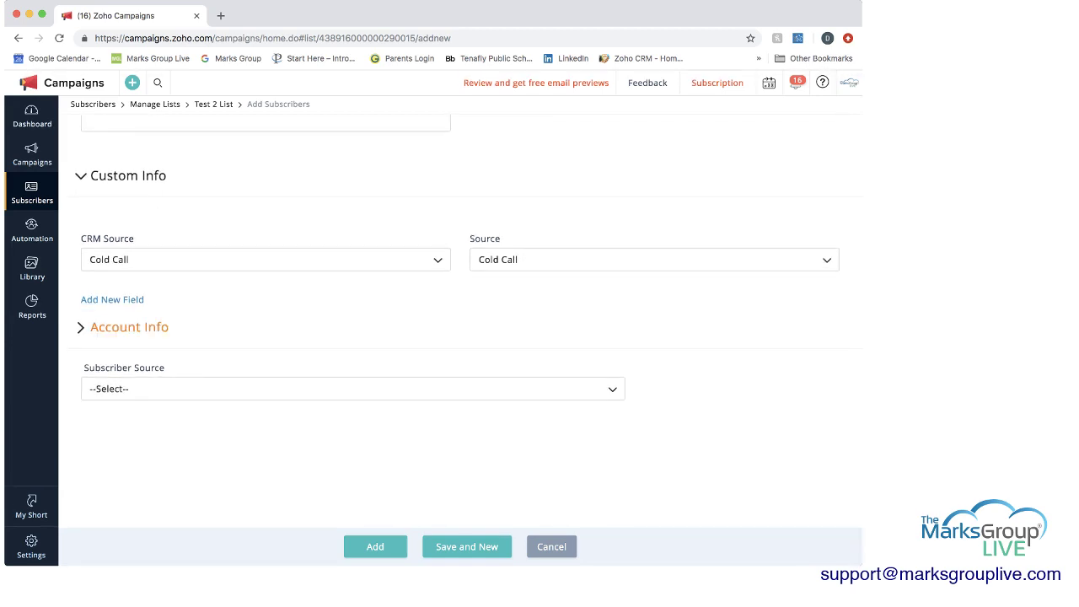
{"action": "left_click", "coordinate": [129, 327]}
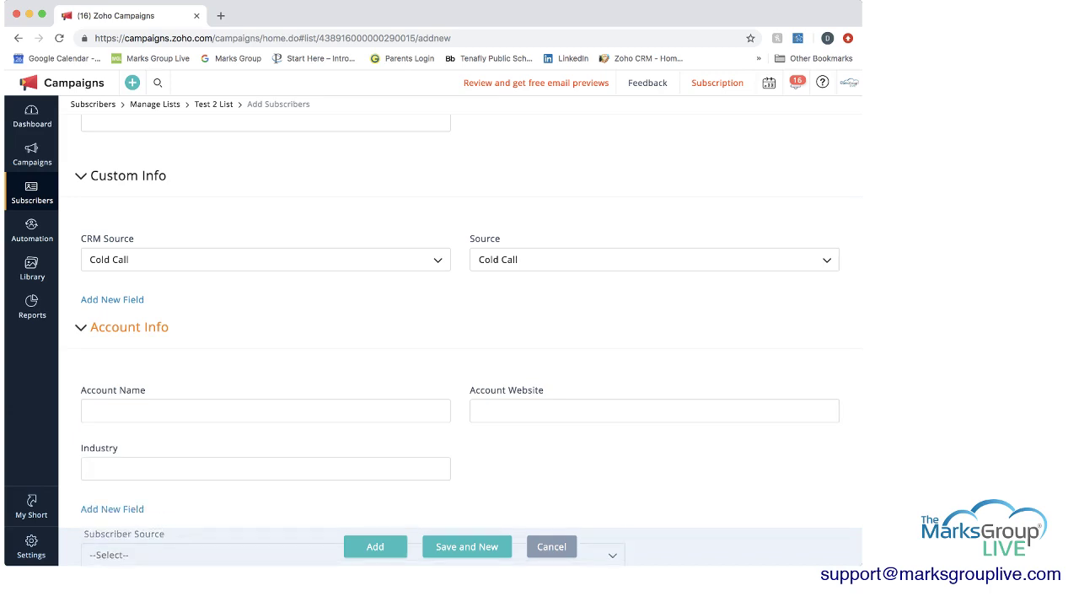
{"action": "left_click", "coordinate": [129, 327]}
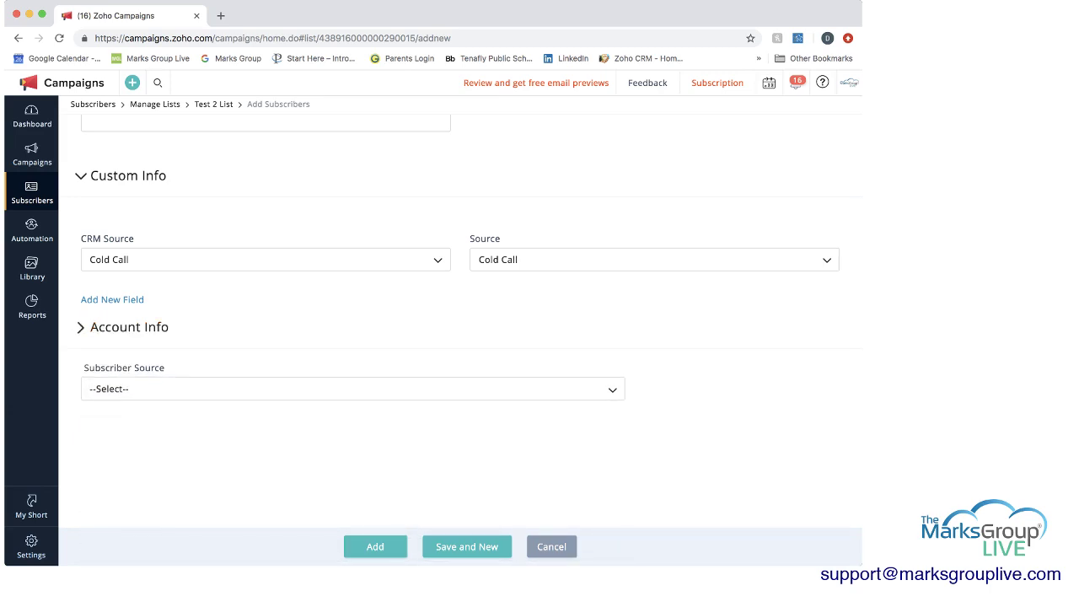
{"action": "left_click", "coordinate": [127, 388]}
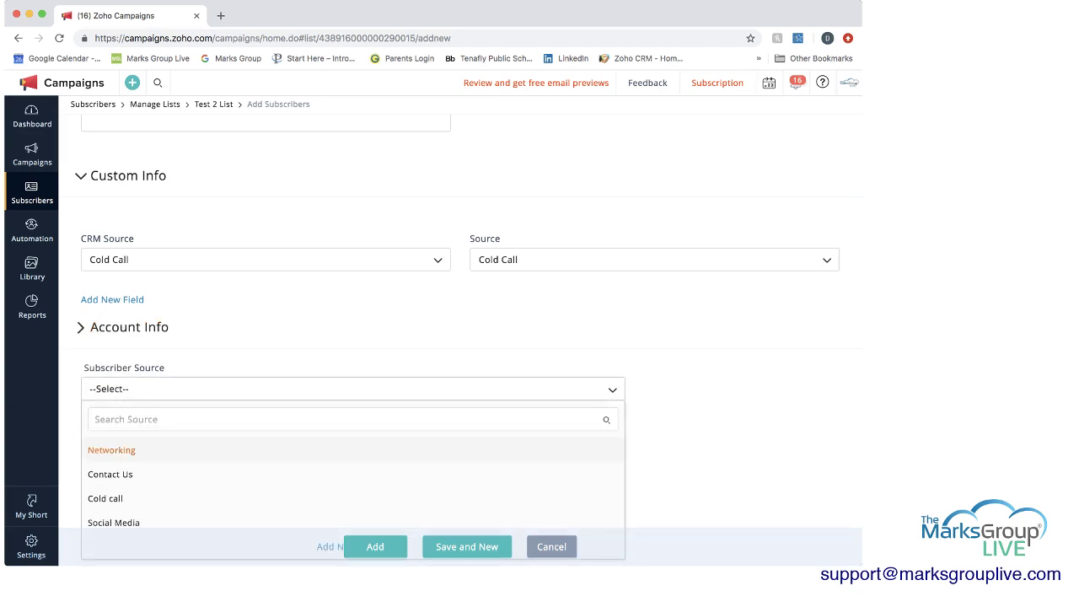
{"action": "scroll", "coordinate": [354, 485], "scroll_direction": "down", "scroll_amount": 5}
{"action": "scroll", "coordinate": [354, 485], "scroll_direction": "up", "scroll_amount": 5}
- Add the subscriber to Test 2 List, go to its list view, and choose Add Subscribers
{"action": "left_click", "coordinate": [375, 547]}
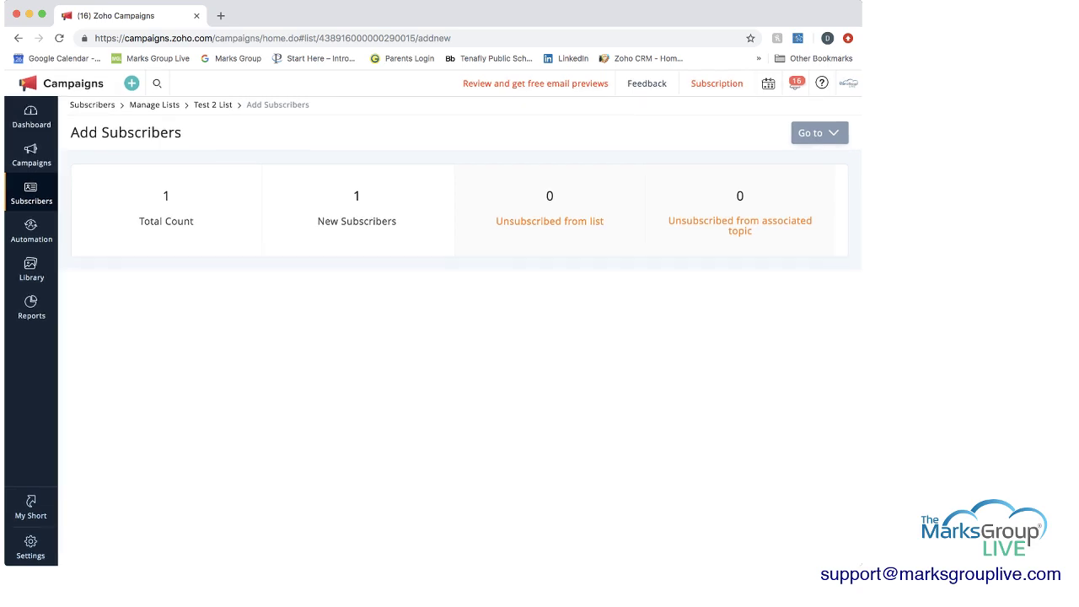
{"action": "left_click", "coordinate": [820, 132]}
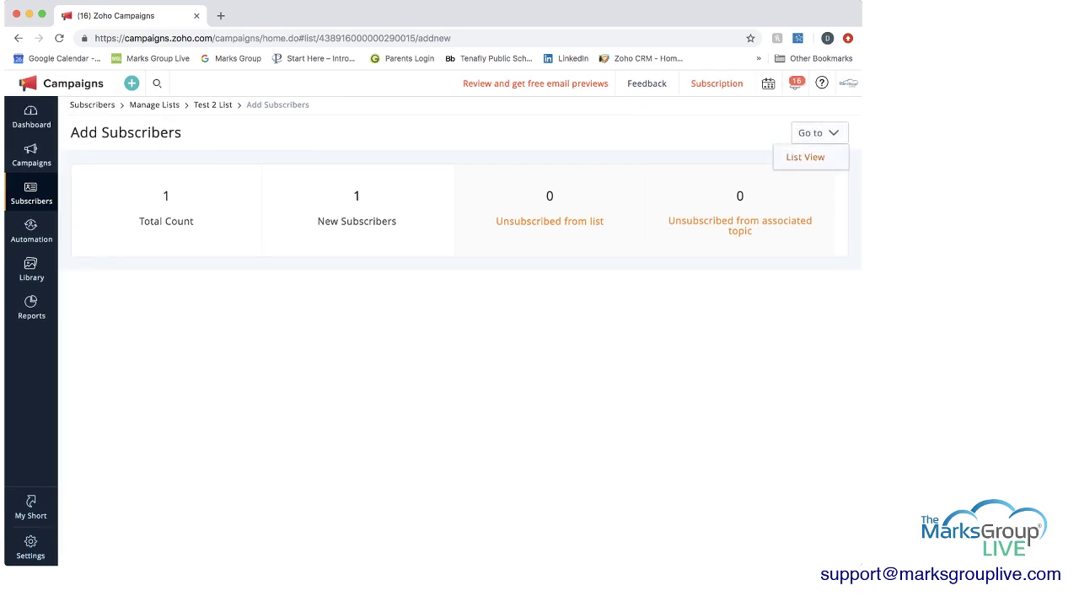
{"action": "left_click", "coordinate": [805, 157]}
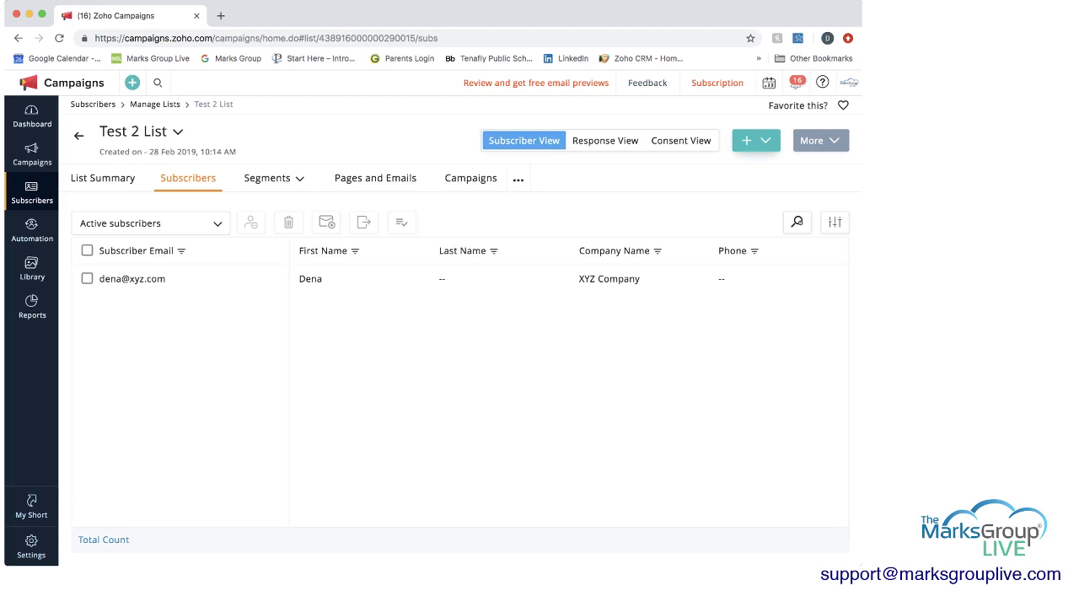
{"action": "left_click", "coordinate": [756, 140]}
{"action": "left_click", "coordinate": [712, 165]}
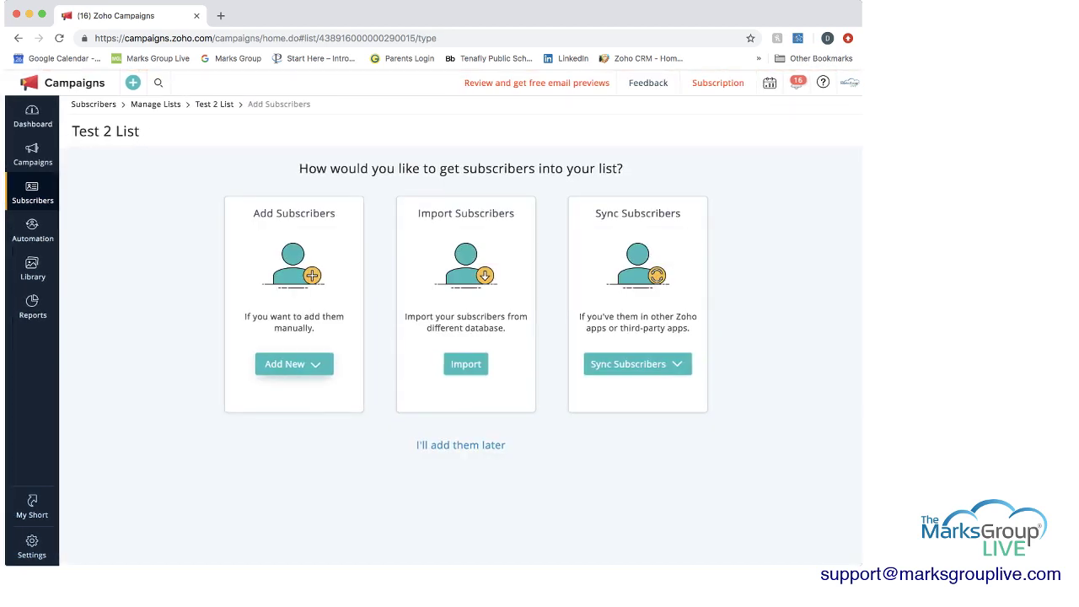
- Manually enter a new subscriber's e-mail address and first name, and add them to the list
{"action": "left_click", "coordinate": [251, 387]}
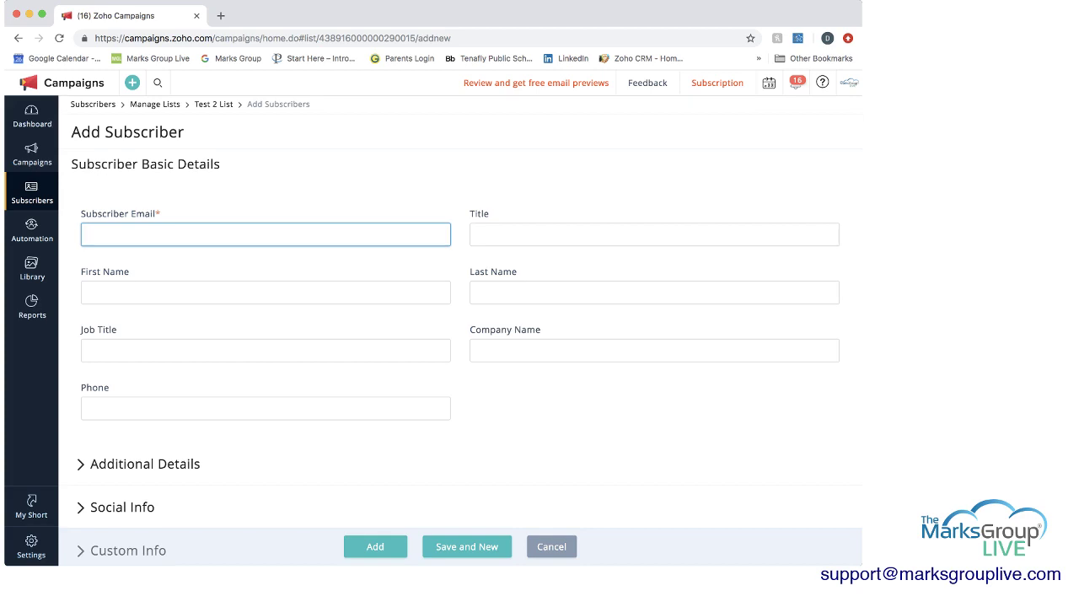
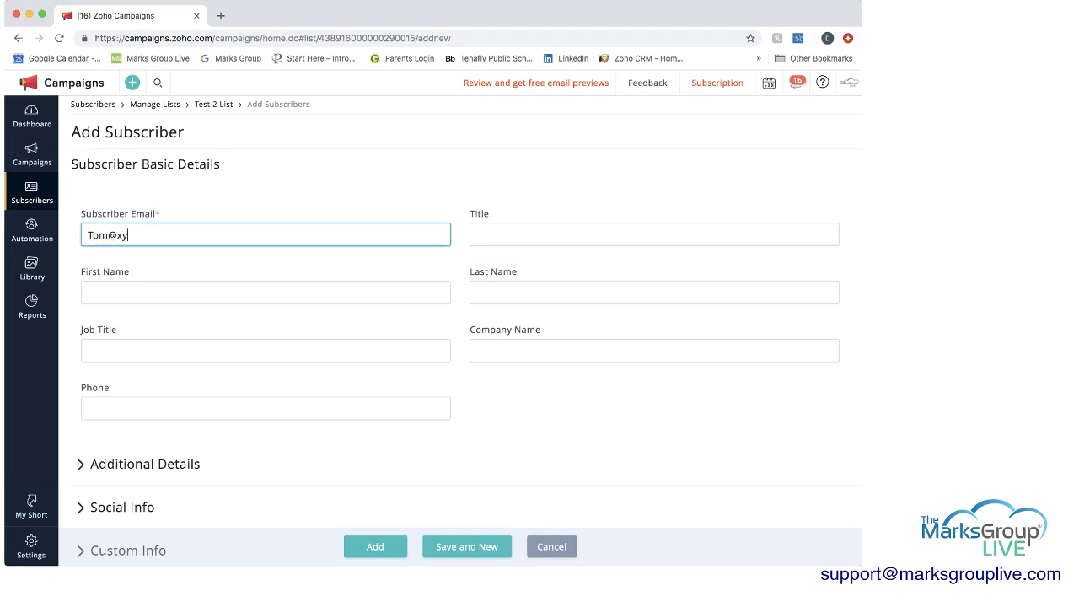
{"action": "left_click", "coordinate": [126, 292]}
{"action": "type", "text": "Tom"}
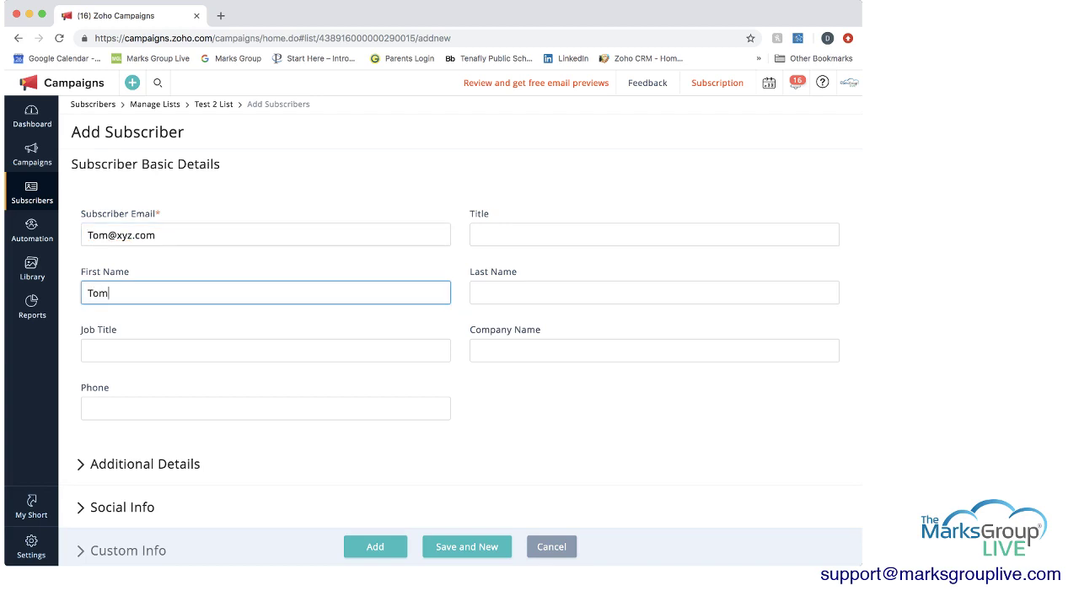
{"action": "left_click", "coordinate": [366, 547]}
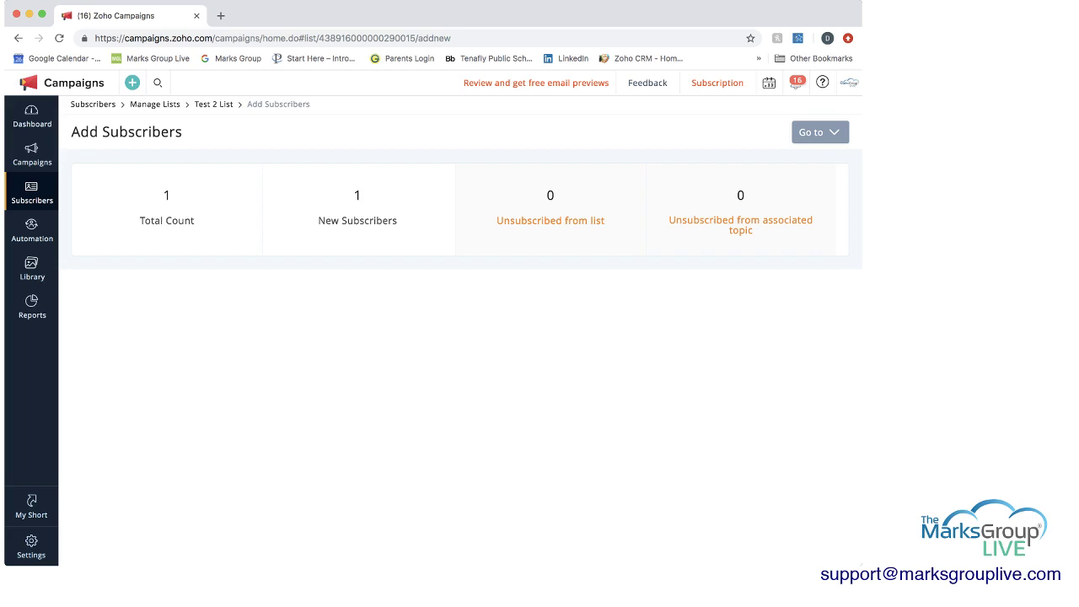
- Return to the Test 2 List overview, view its subscribers, and start a new segment
{"action": "left_click", "coordinate": [213, 104]}
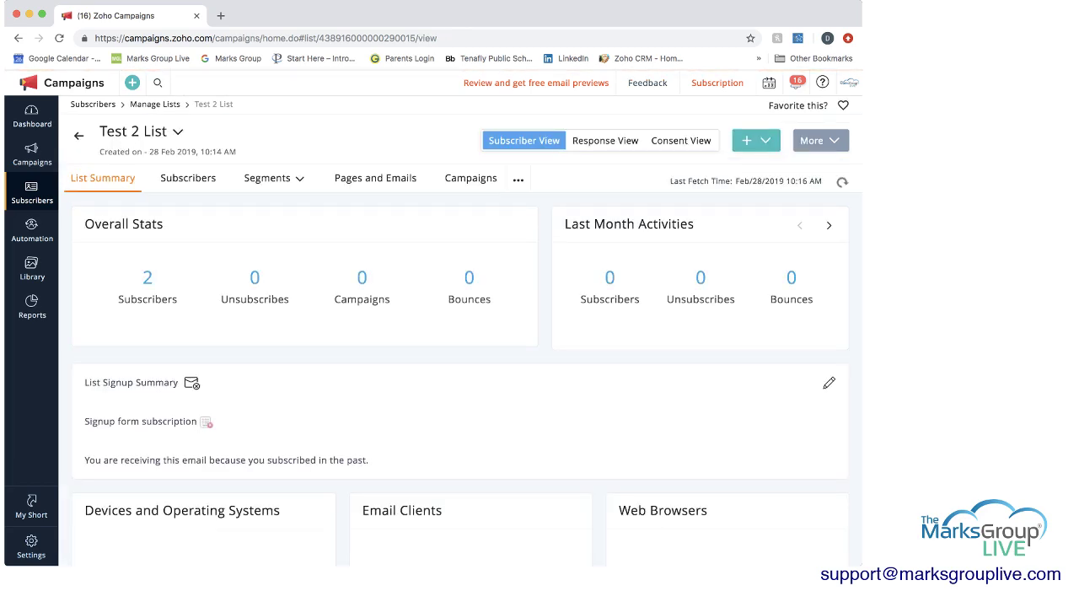
{"action": "left_click", "coordinate": [188, 178]}
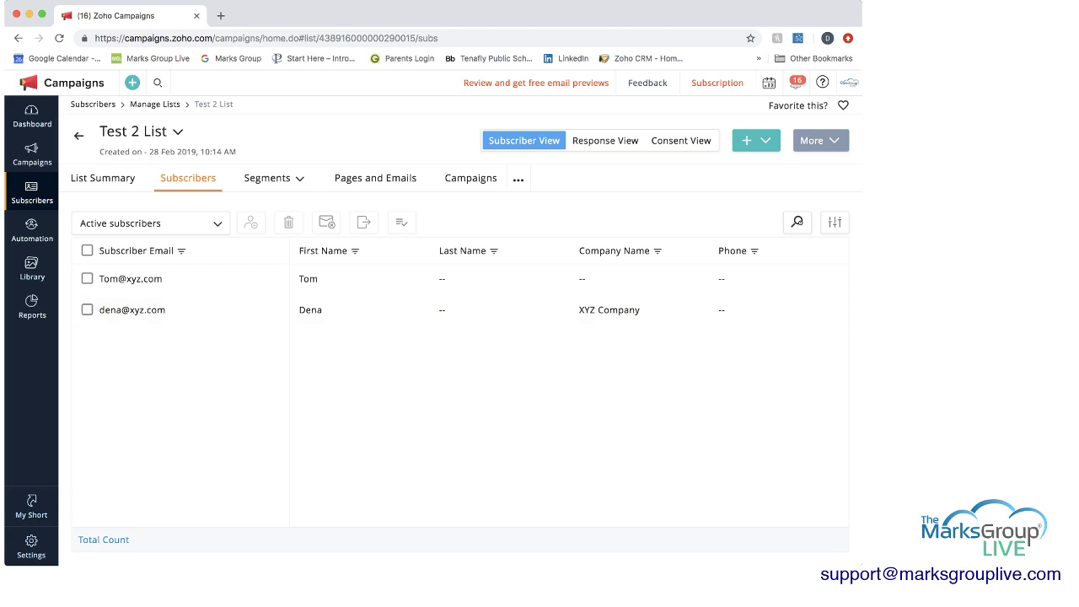
{"action": "left_click", "coordinate": [300, 178]}
{"action": "left_click", "coordinate": [255, 204]}
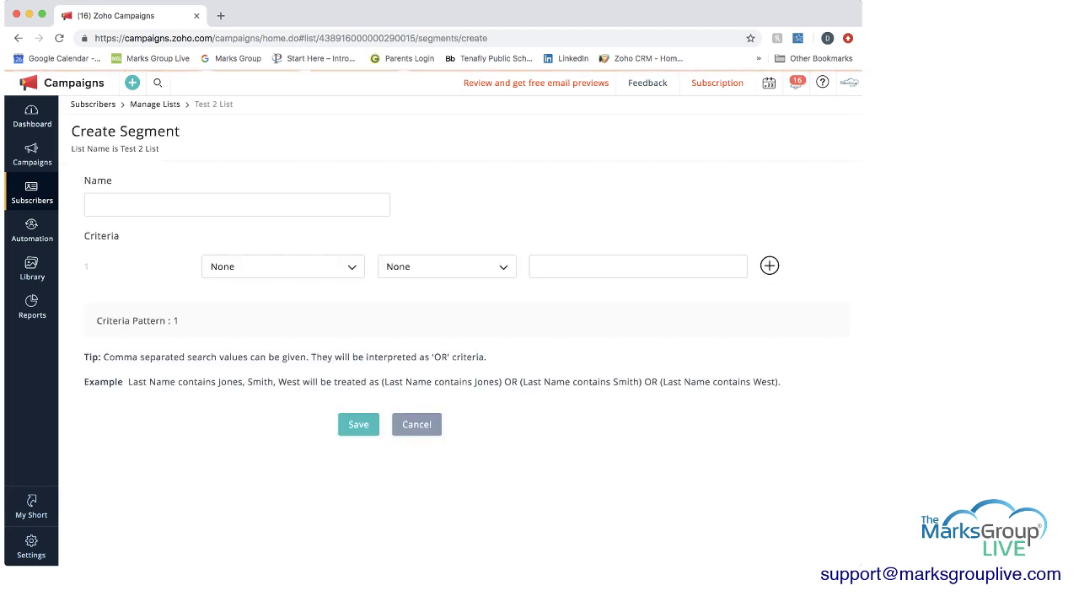
- Save a segment named 'D Segment' with the criterion First Name contains 'D'
{"action": "left_click", "coordinate": [256, 204]}
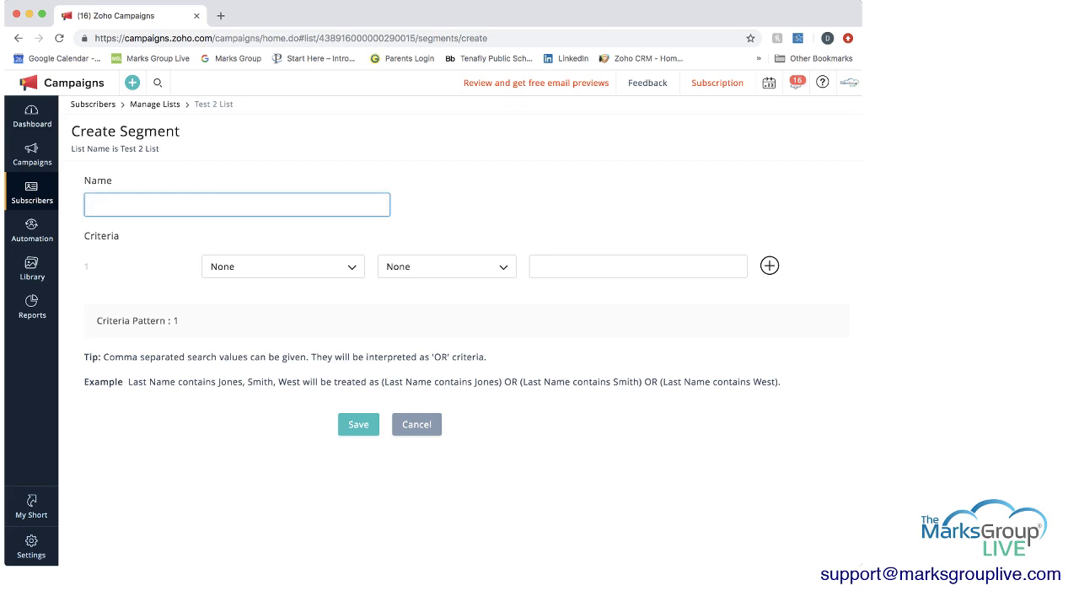
{"action": "type", "text": "D Segment"}
{"action": "left_click", "coordinate": [282, 266]}
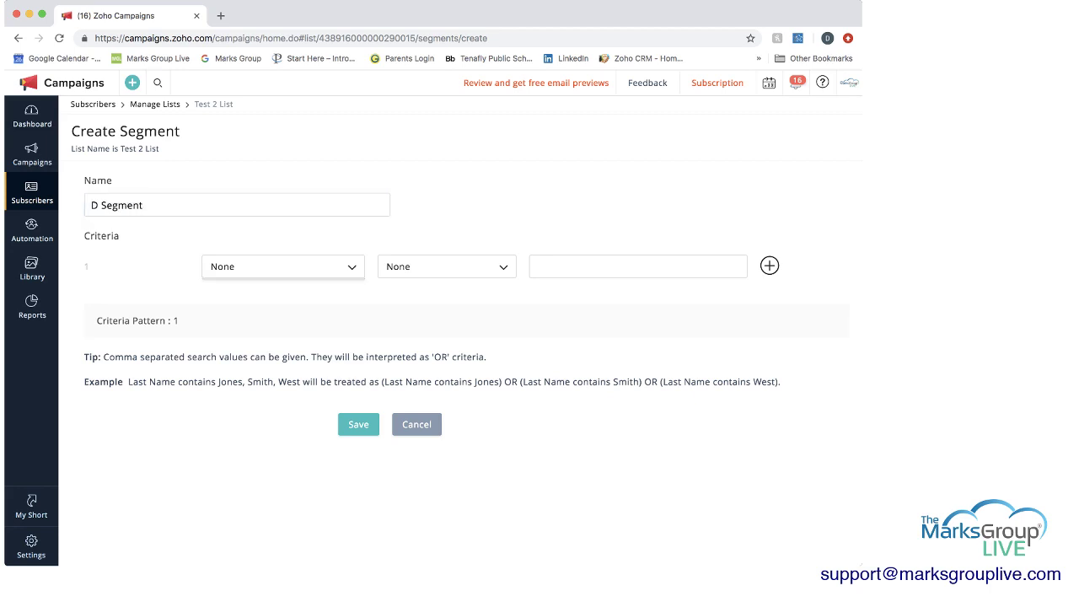
{"action": "scroll", "coordinate": [253, 370], "scroll_direction": "down", "scroll_amount": 1}
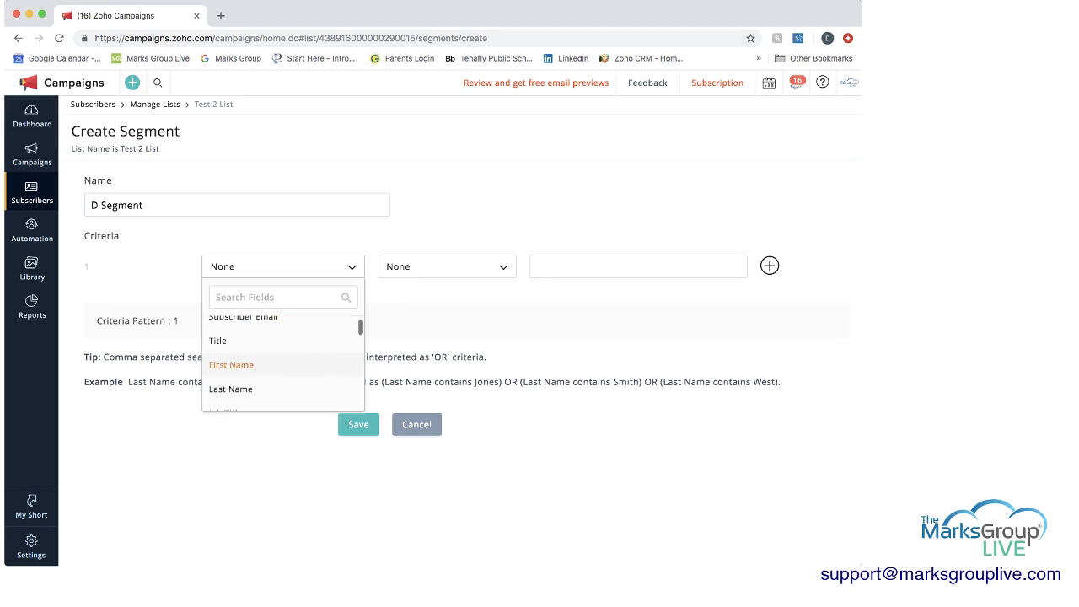
{"action": "left_click", "coordinate": [233, 364]}
{"action": "left_click", "coordinate": [447, 266]}
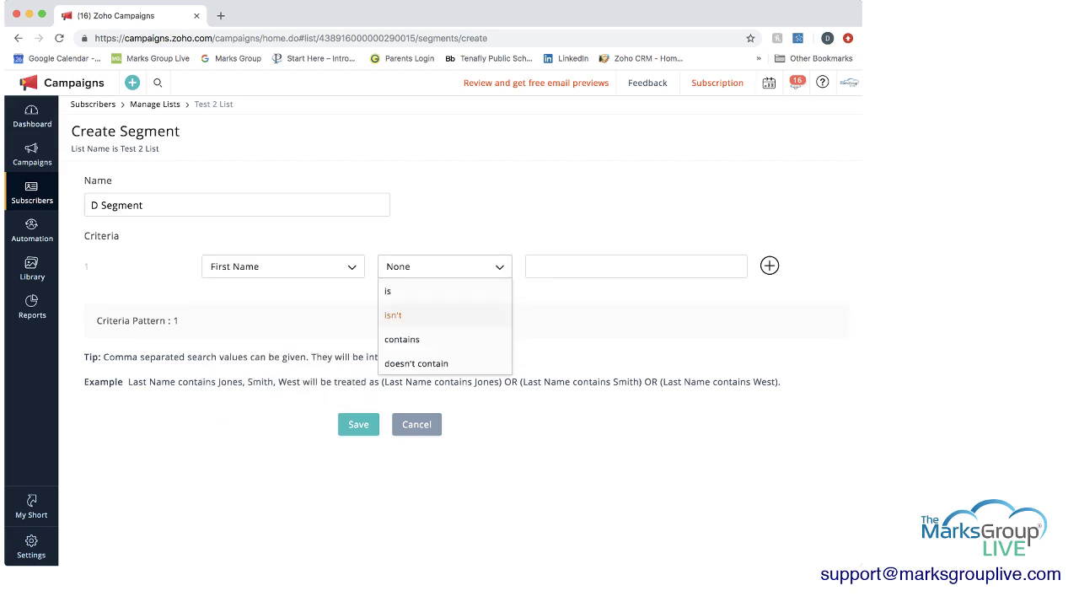
{"action": "left_click", "coordinate": [404, 335]}
{"action": "left_click", "coordinate": [644, 266]}
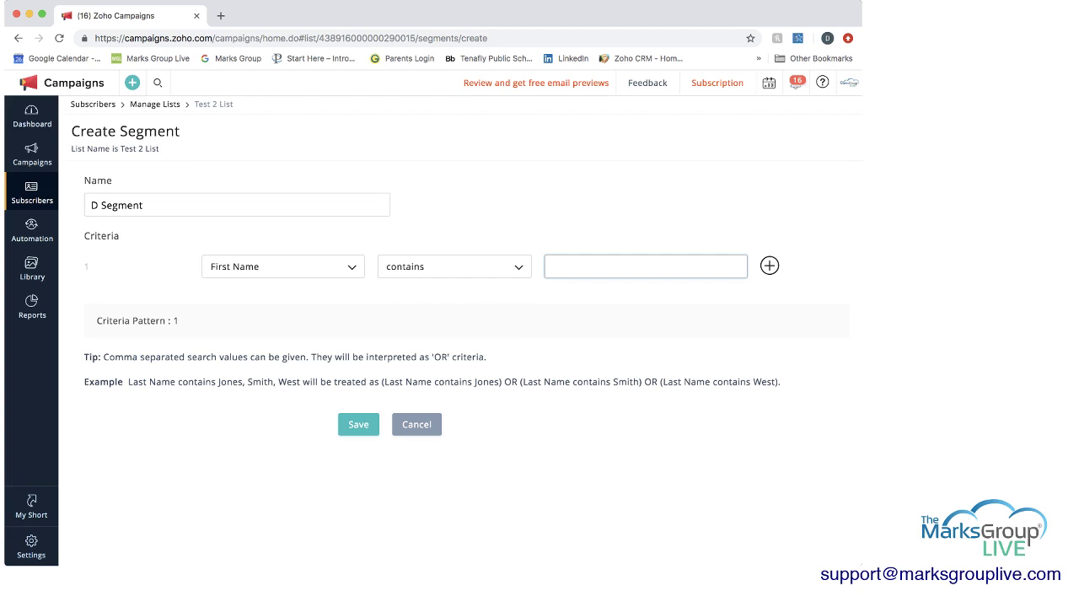
{"action": "type", "text": "D"}
{"action": "left_click", "coordinate": [358, 424]}
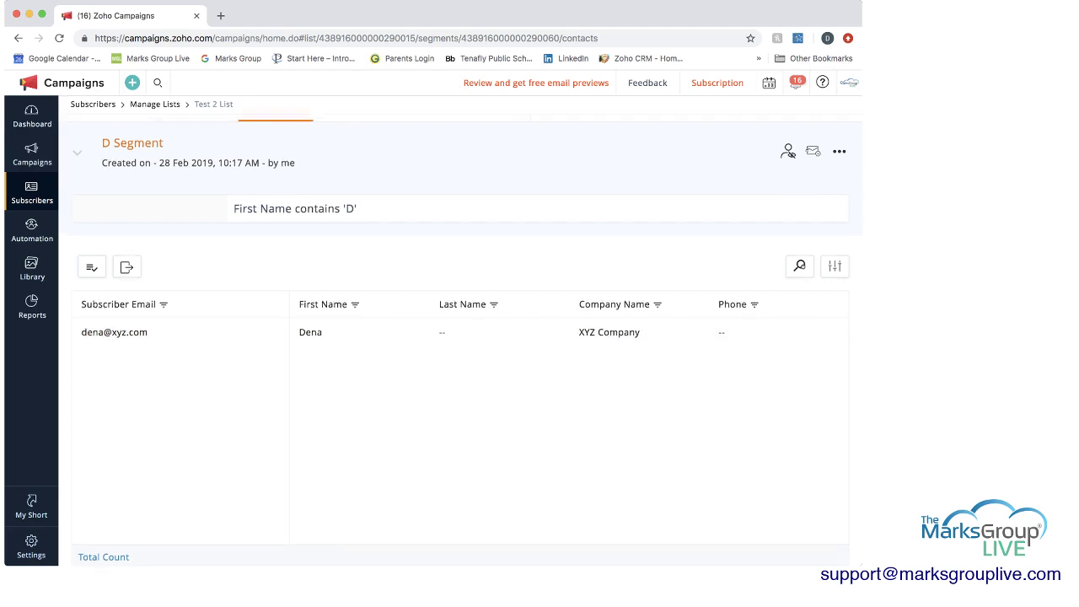
- Review Test 2 List's summary, subscribers and segments, then go back to My Lists
{"action": "scroll", "coordinate": [459, 329], "scroll_direction": "up", "scroll_amount": 2}
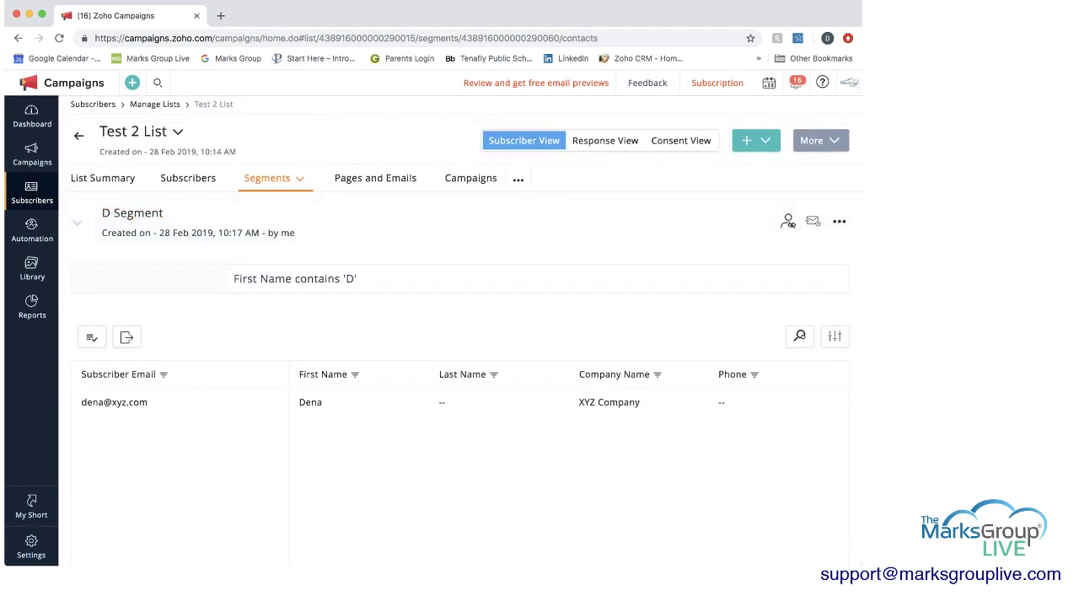
{"action": "left_click", "coordinate": [102, 178]}
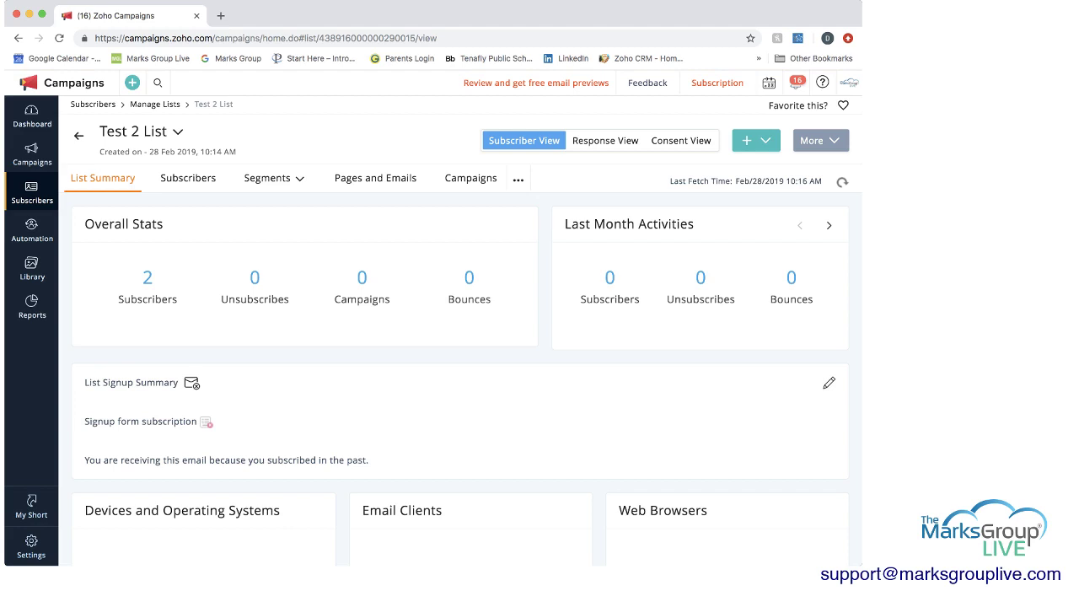
{"action": "left_click", "coordinate": [188, 178]}
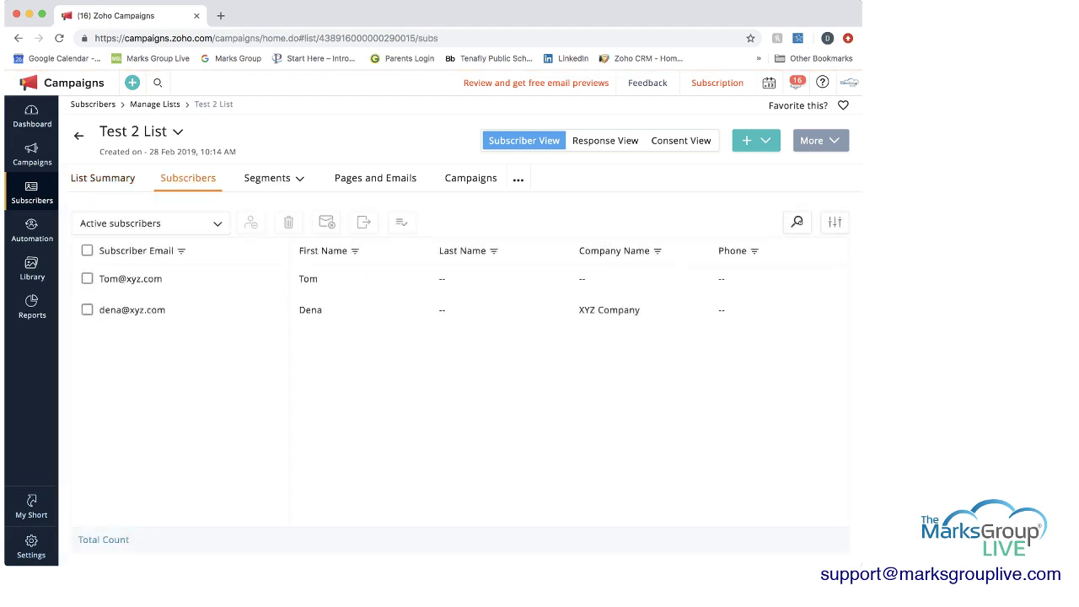
{"action": "mouse_move", "coordinate": [268, 178]}
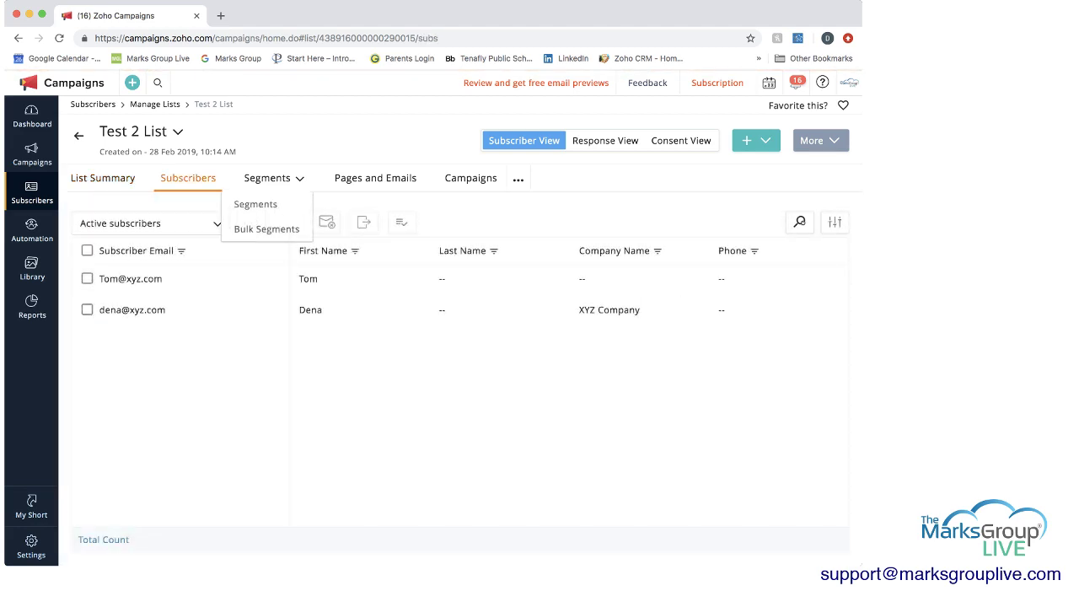
{"action": "left_click", "coordinate": [243, 204]}
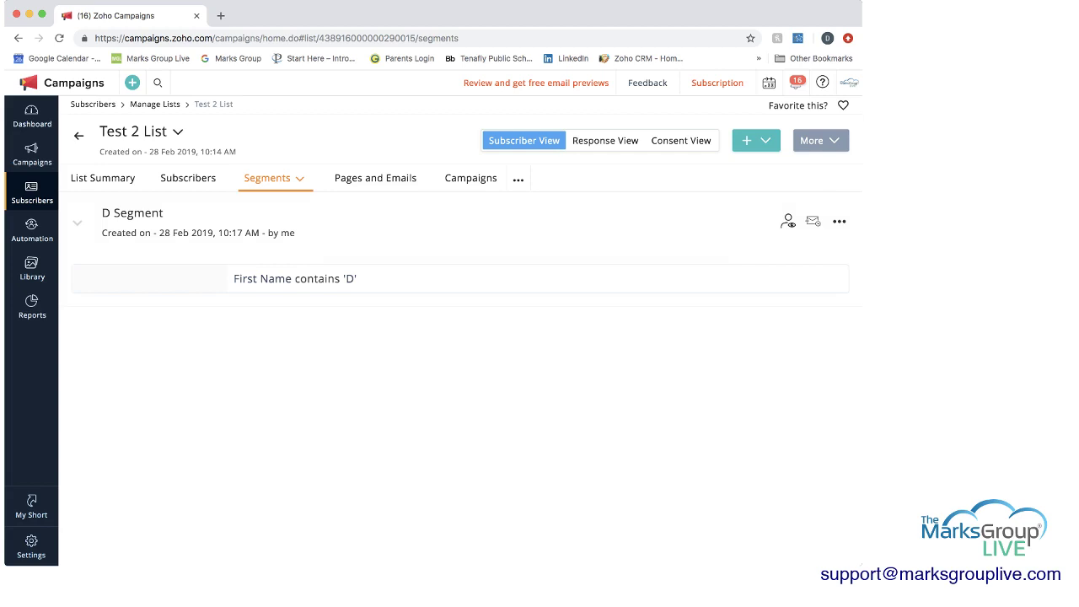
{"action": "left_click", "coordinate": [78, 135]}
{"action": "left_click", "coordinate": [78, 135]}
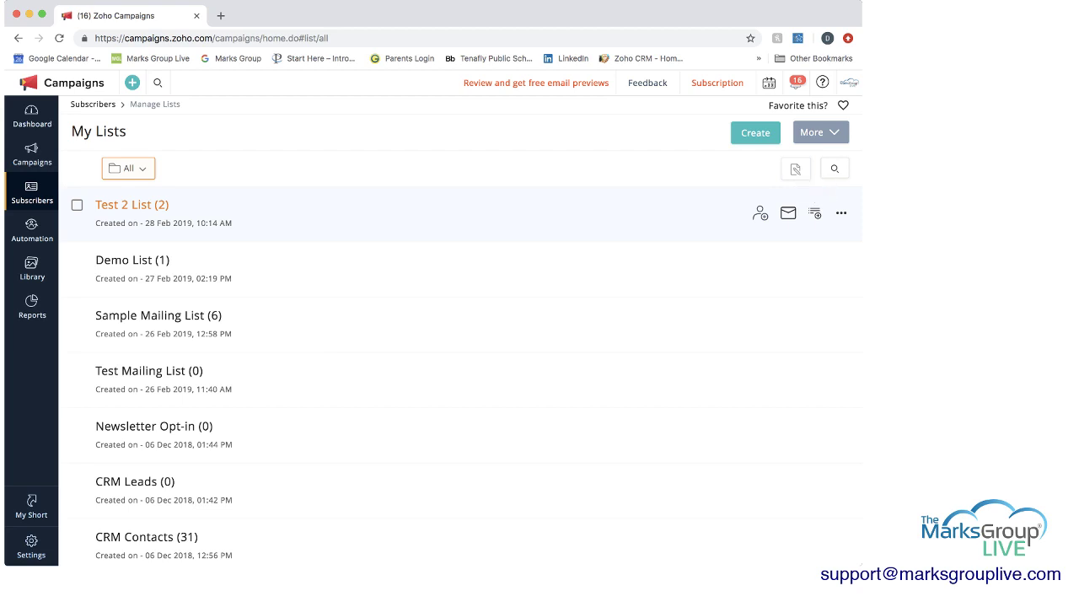
- Open the actions menu on the Test 2 List row
{"action": "left_click", "coordinate": [841, 212]}
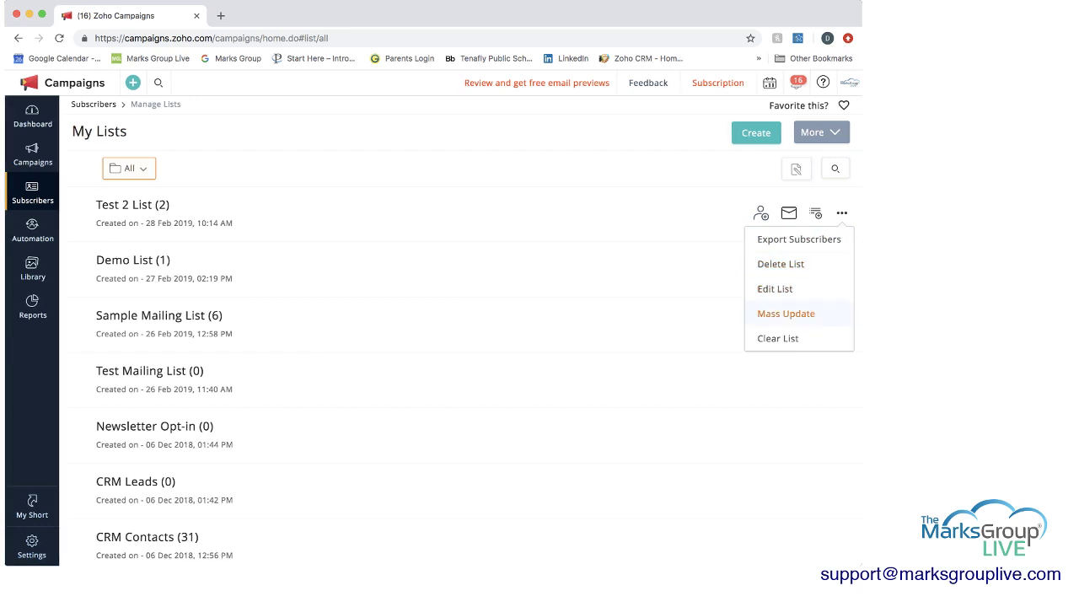
{"action": "scroll", "coordinate": [784, 320], "scroll_direction": "down", "scroll_amount": 1}
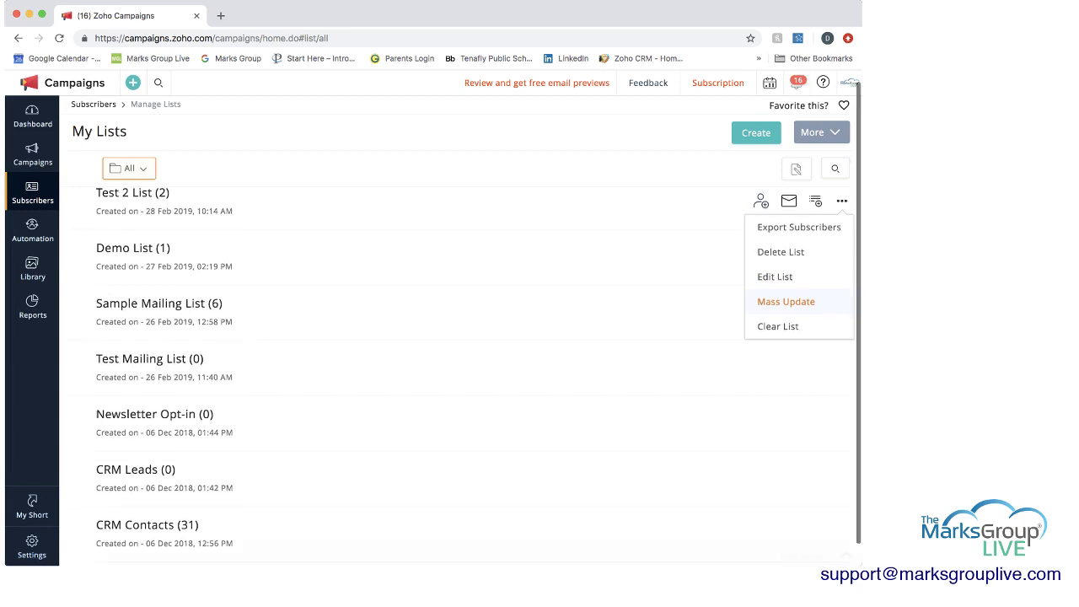